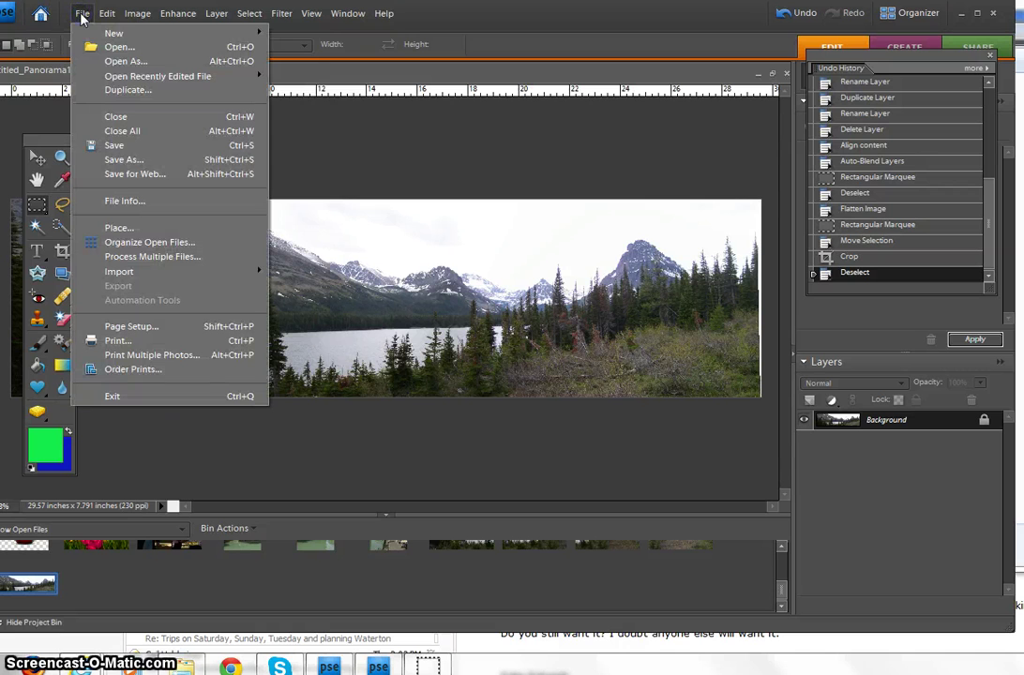
# Step: Create a blank file named MyFile, 6 inches wide and 4 inches high, at a resolution of 300 pixels/inch
pyautogui.moveTo(118, 33)
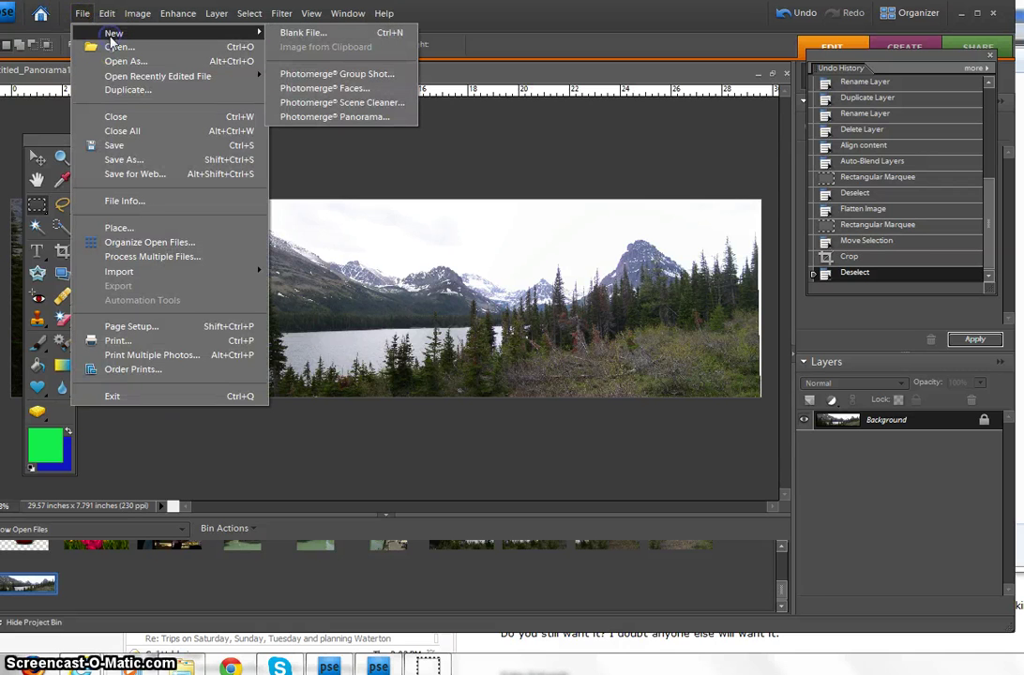
pyautogui.click(324, 34)
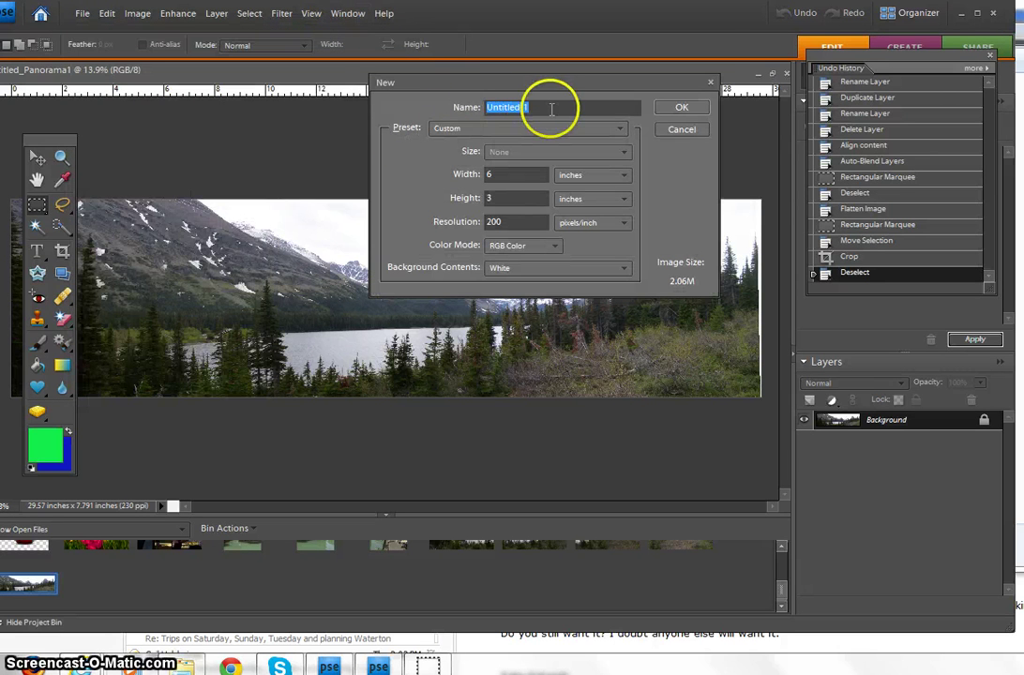
pyautogui.write('My')
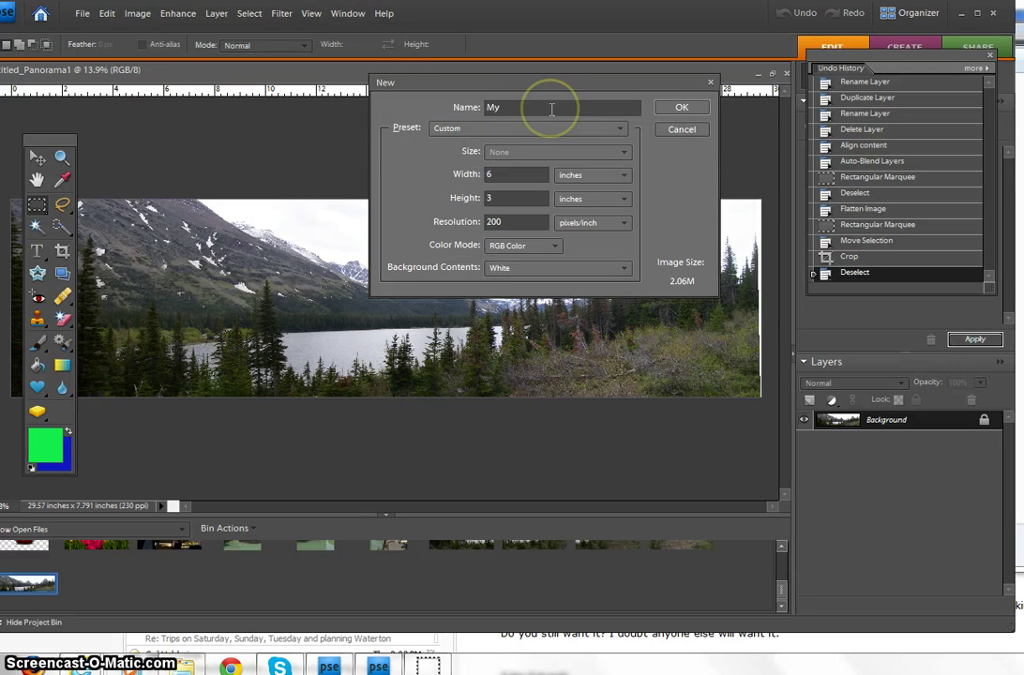
pyautogui.write('File')
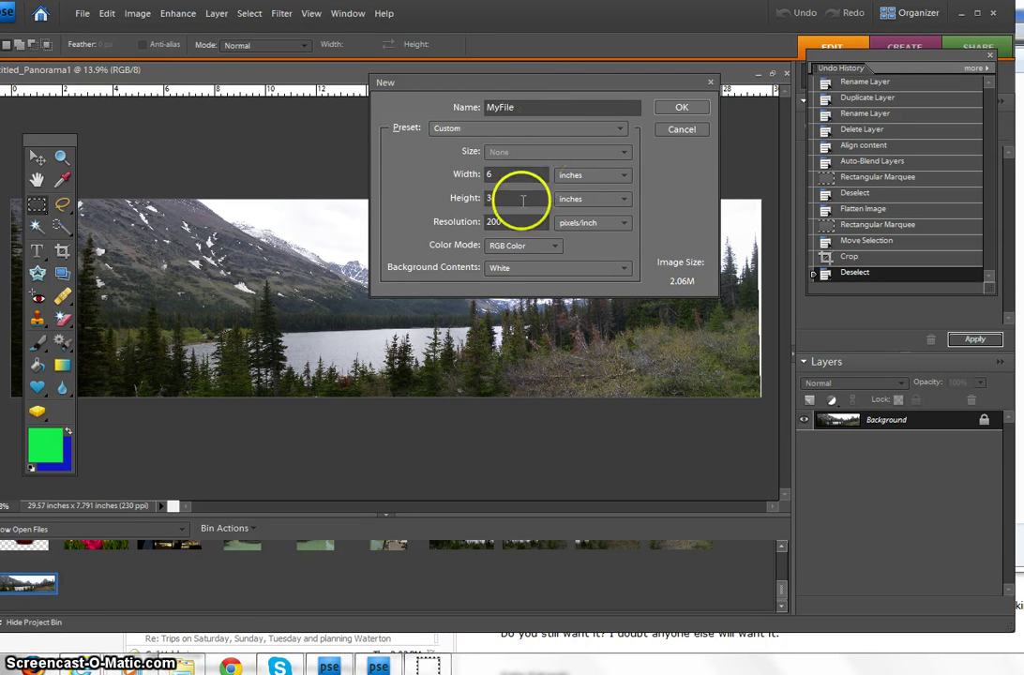
pyautogui.write('3')
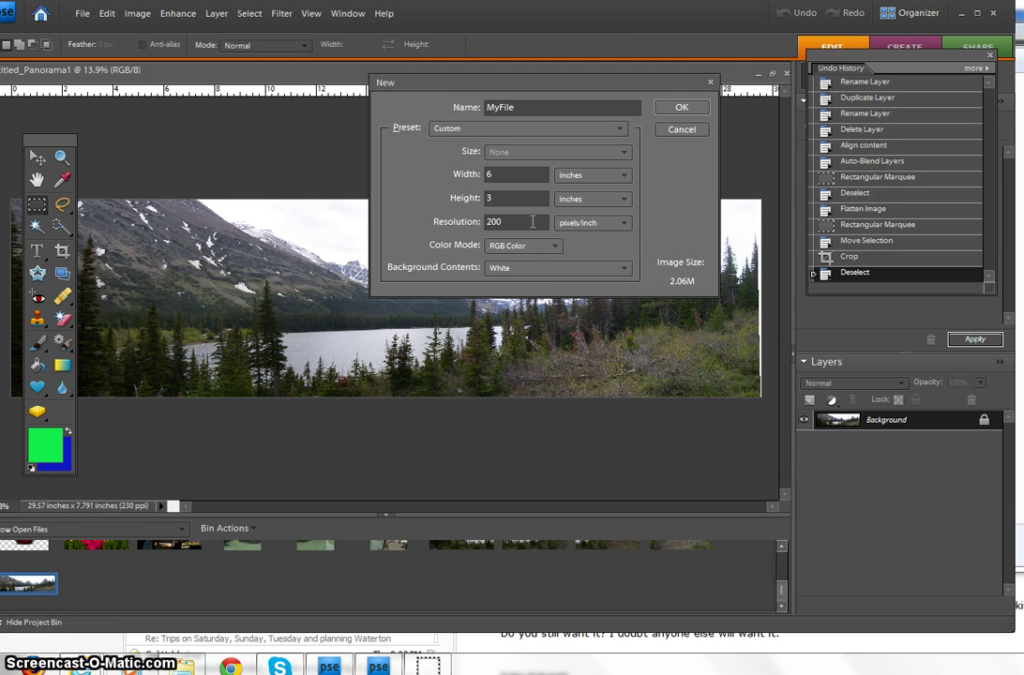
pyautogui.write('300')
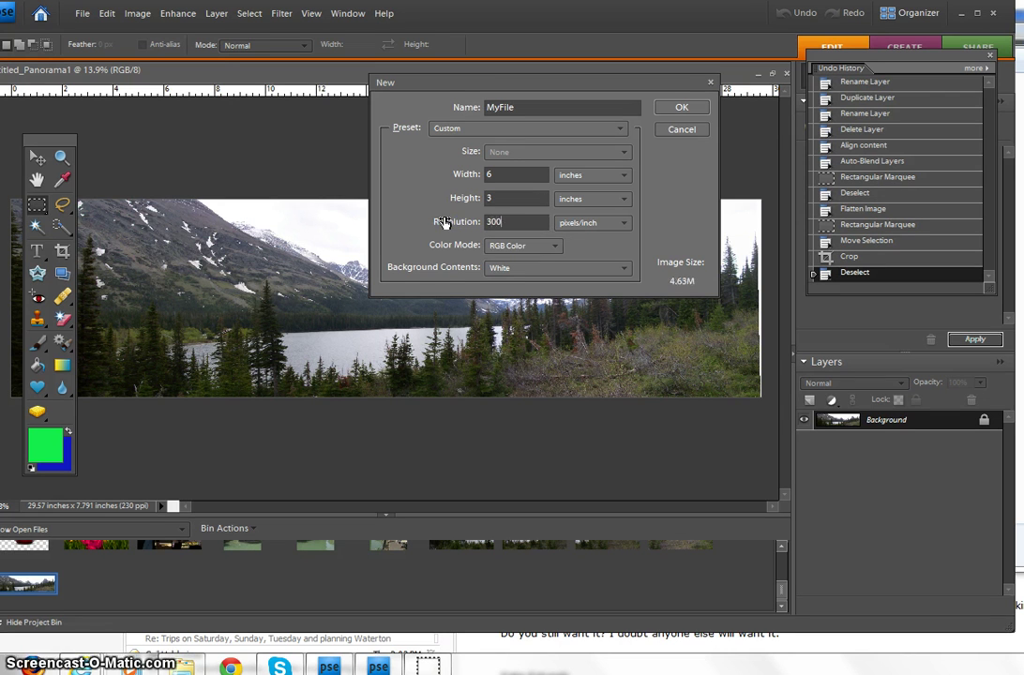
pyautogui.click(601, 246)
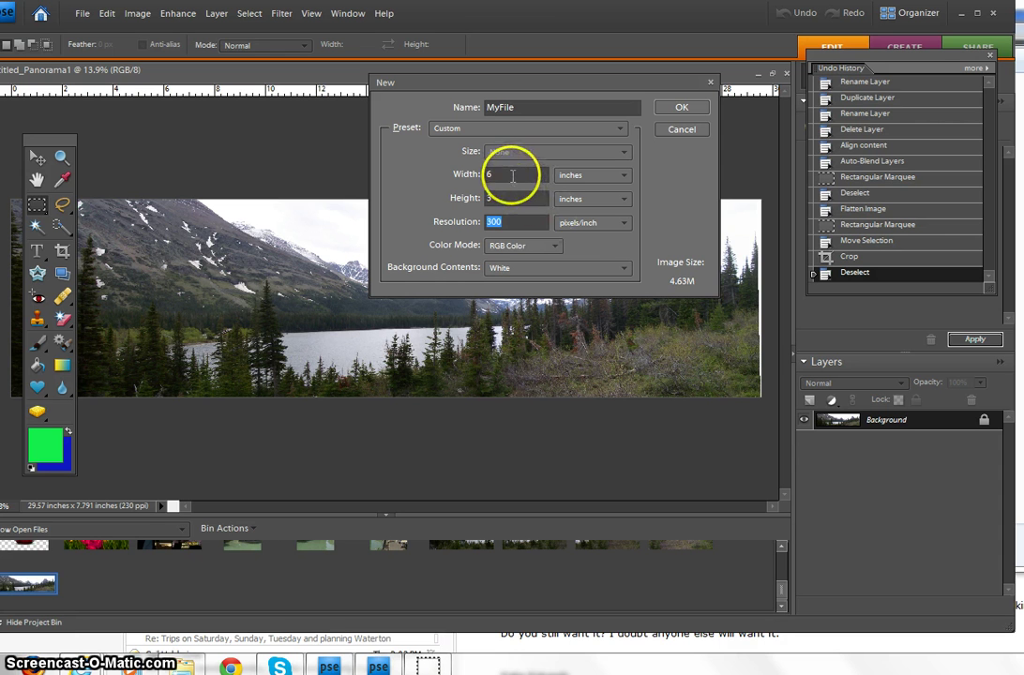
pyautogui.click(476, 174)
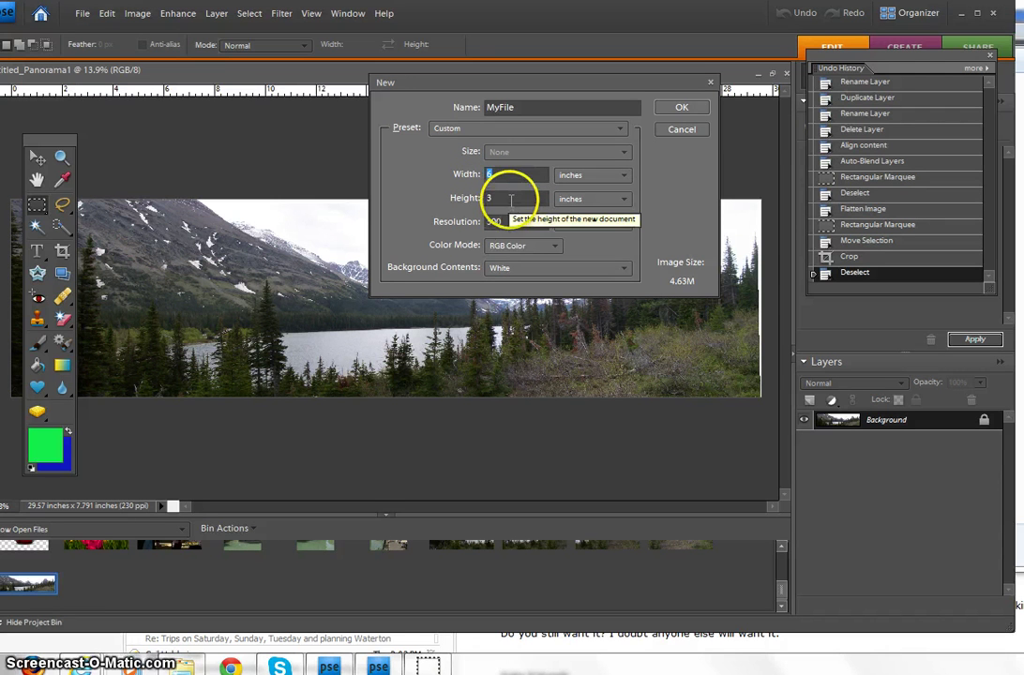
pyautogui.click(486, 197)
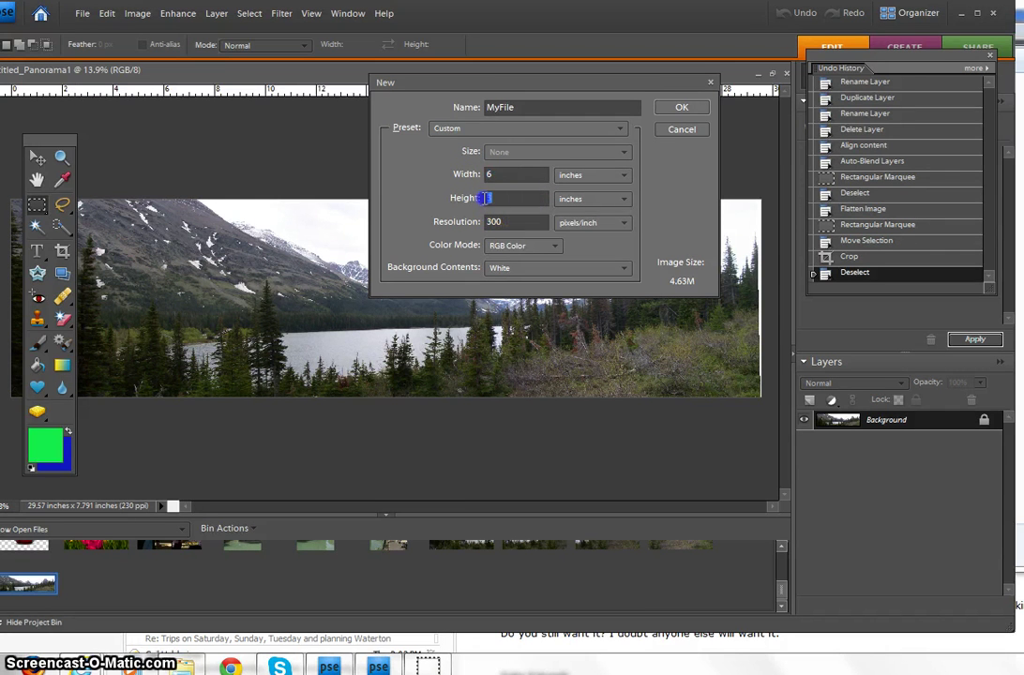
pyautogui.write('4')
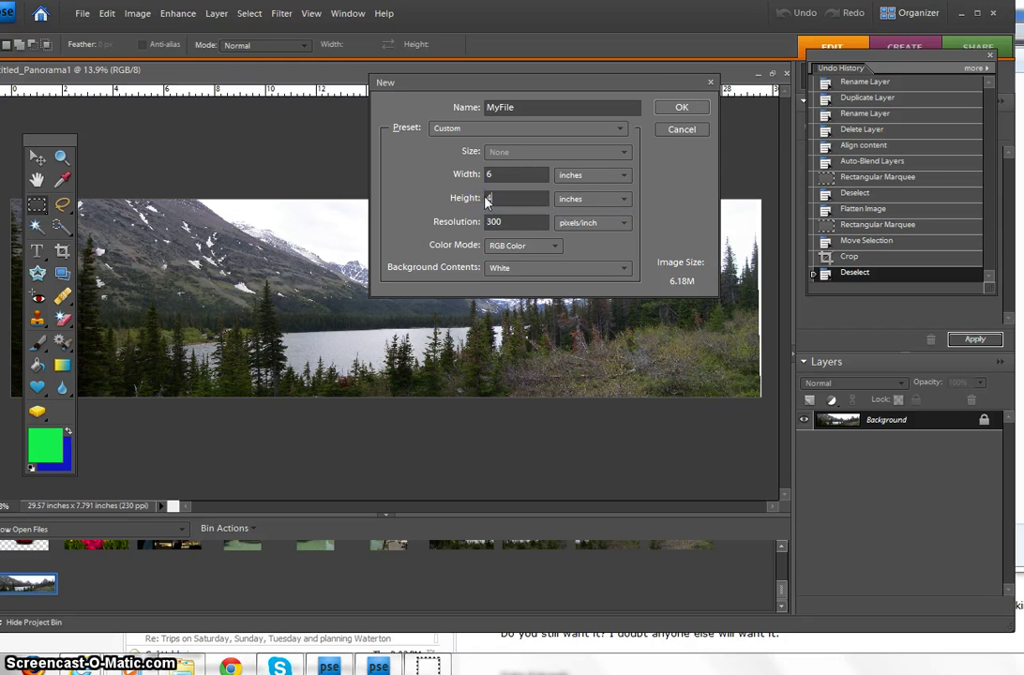
pyautogui.click(679, 109)
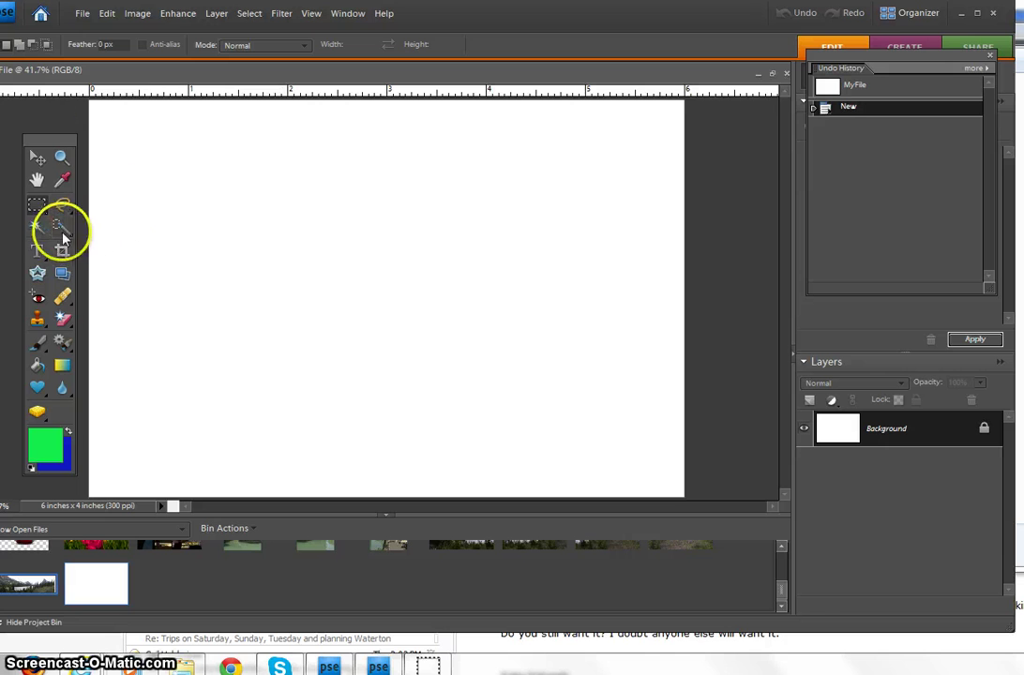
# Step: Fill the blank canvas with a diagonal green-to-blue linear gradient running from its upper-left to its lower-right corner
pyautogui.keyDown('ctrl'); pyautogui.click(373, 269); pyautogui.keyUp('ctrl')
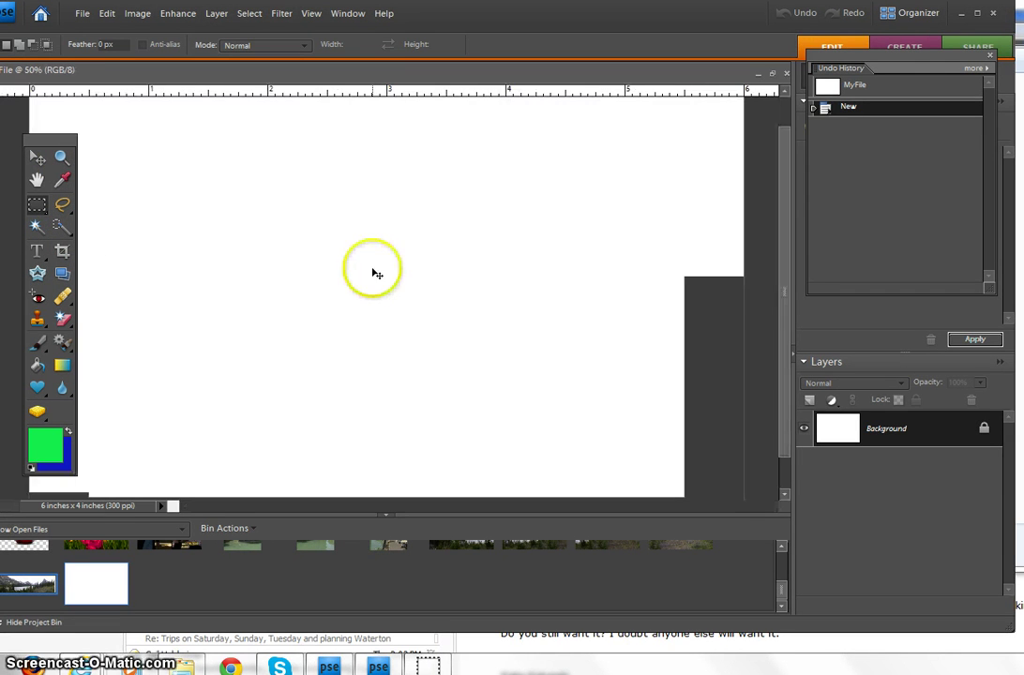
pyautogui.keyDown('alt'); pyautogui.click(373, 272); pyautogui.keyUp('alt')
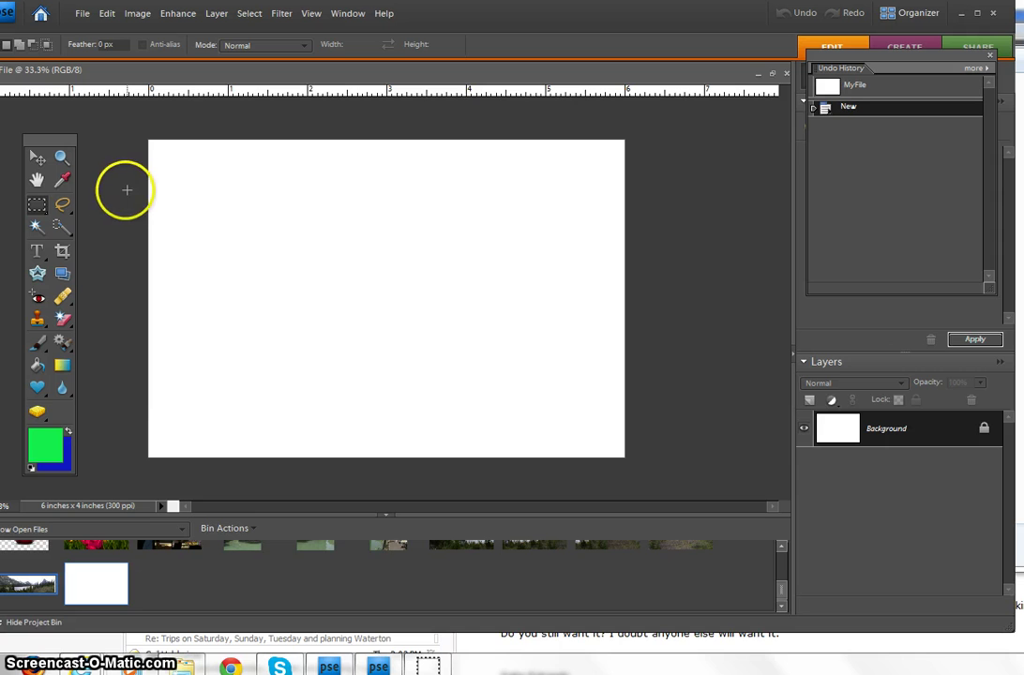
pyautogui.click(307, 290)
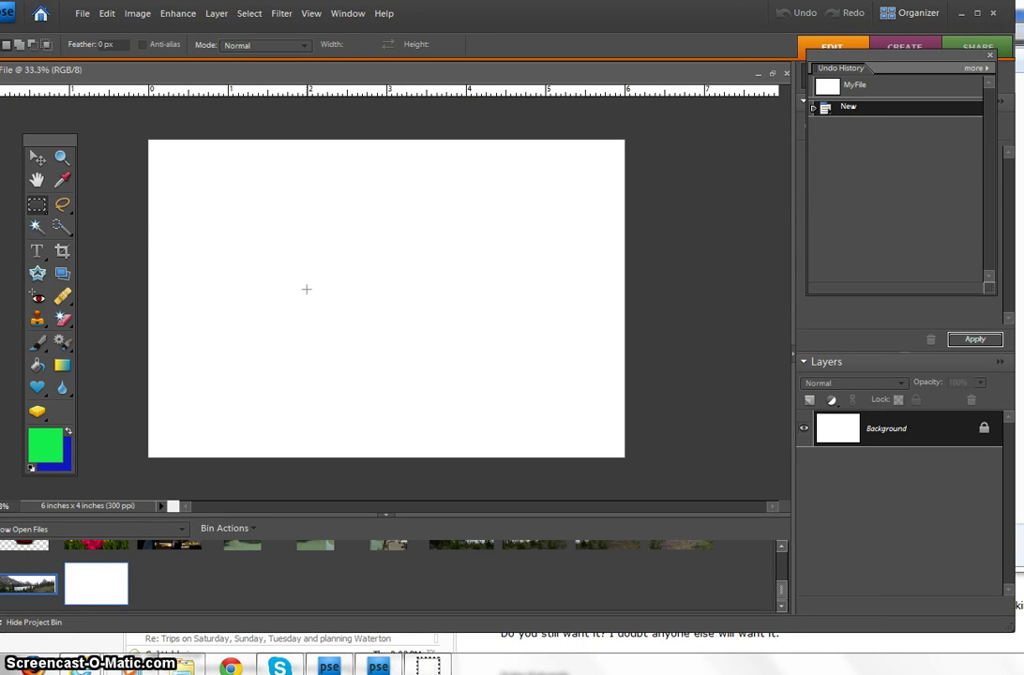
pyautogui.click(62, 365)
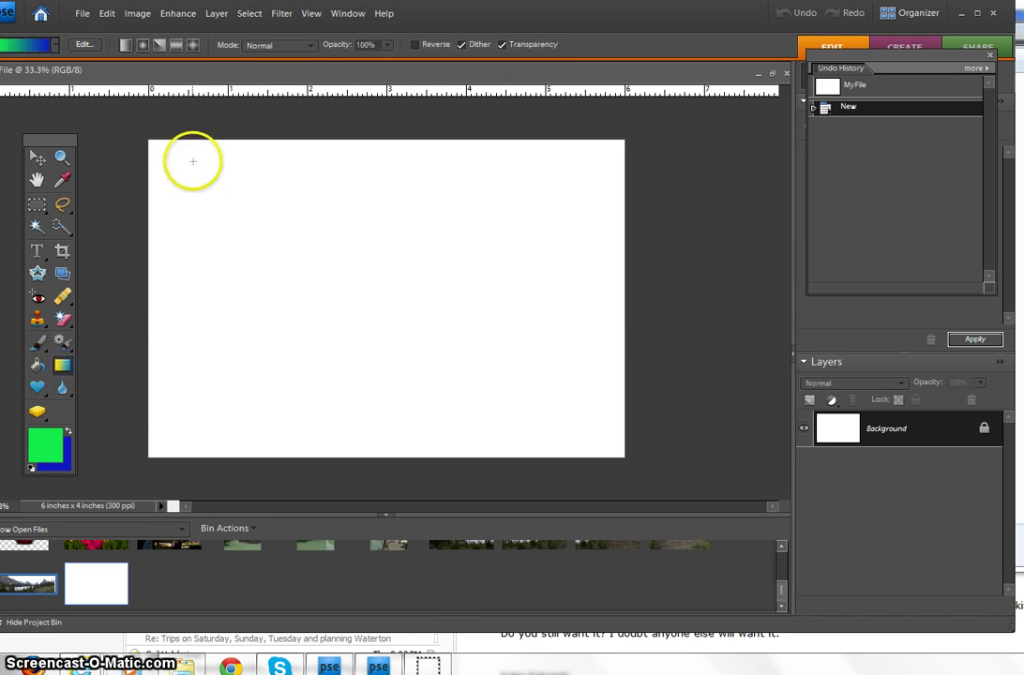
pyautogui.moveTo(175, 157); pyautogui.dragTo(175, 157)
pyautogui.moveTo(524, 396); pyautogui.dragTo(547, 413)
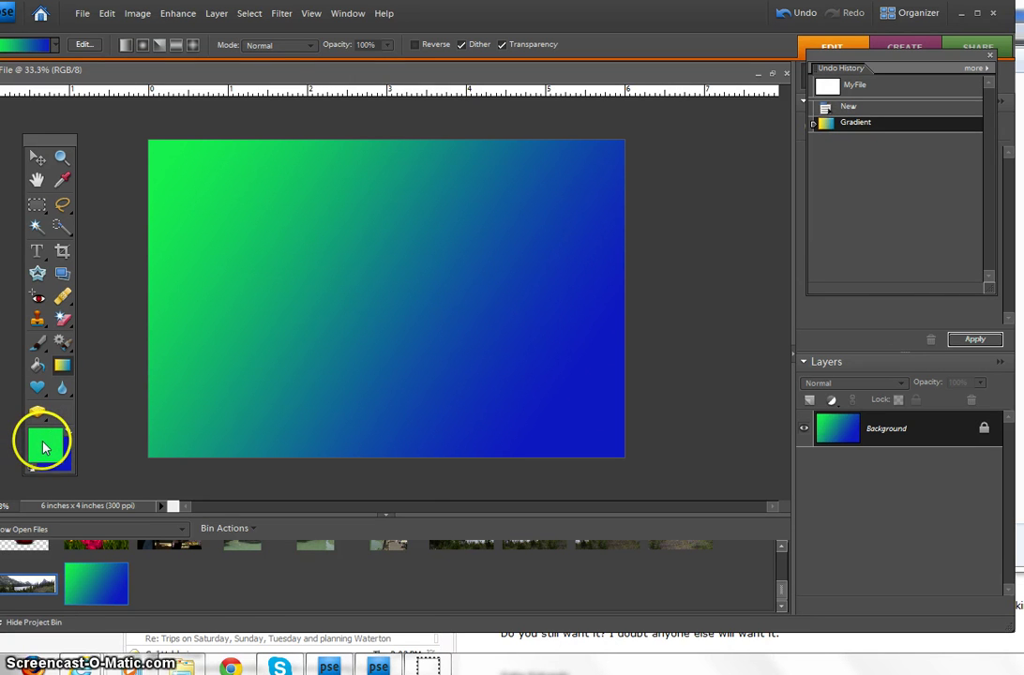
# Step: Fill two diagonal bands in the greener part of the gradient with the green foreground color using the Paint Bucket
pyautogui.click(38, 365)
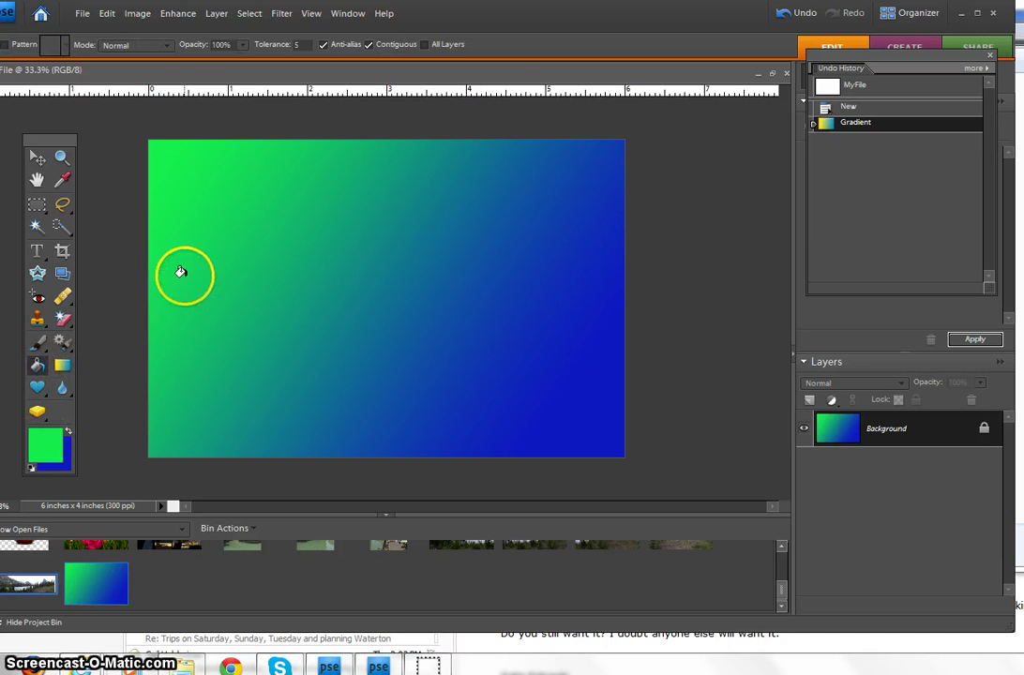
pyautogui.click(208, 245)
pyautogui.click(284, 251)
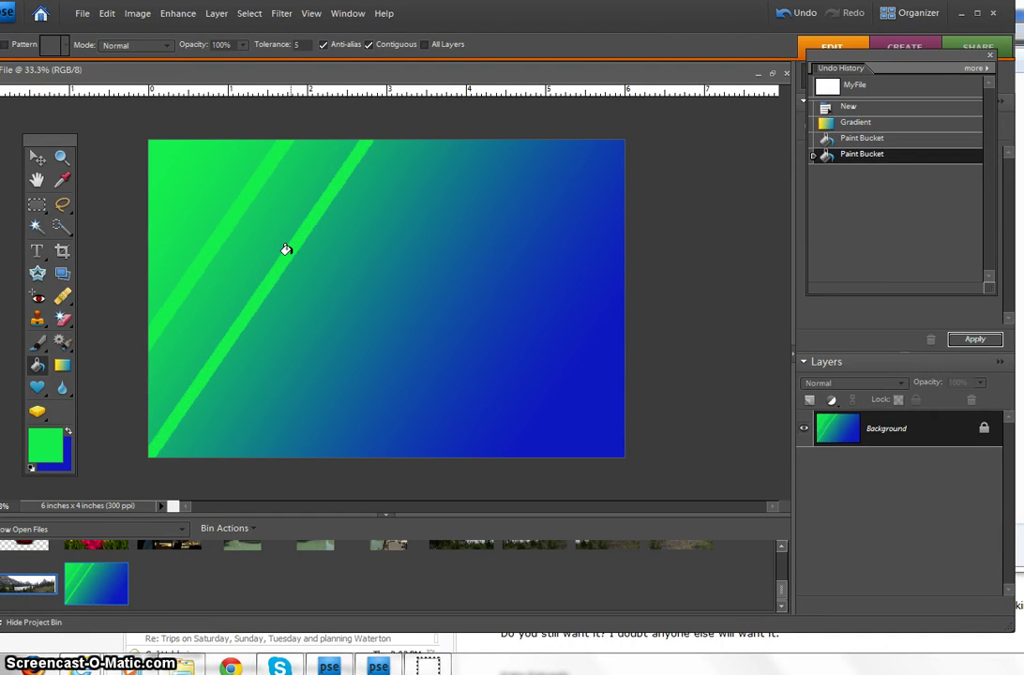
# Step: Clear the whole canvas, fill it with solid green, and reapply the diagonal green-to-blue gradient
pyautogui.hotkey('ctrl', 'a')
pyautogui.press('Delete')
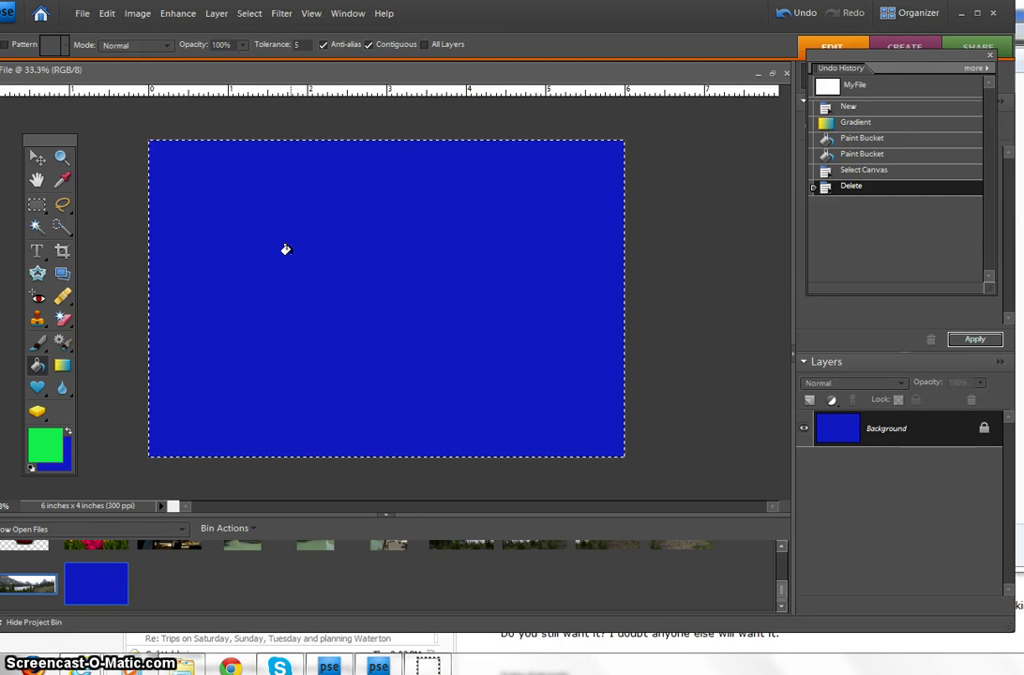
pyautogui.click(238, 243)
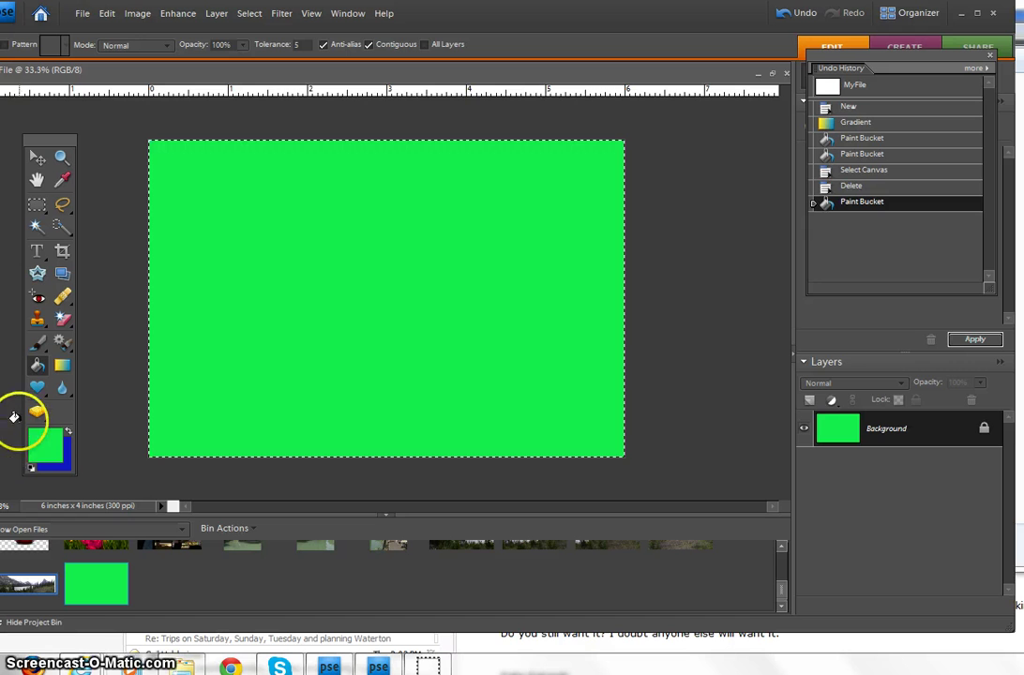
pyautogui.click(64, 368)
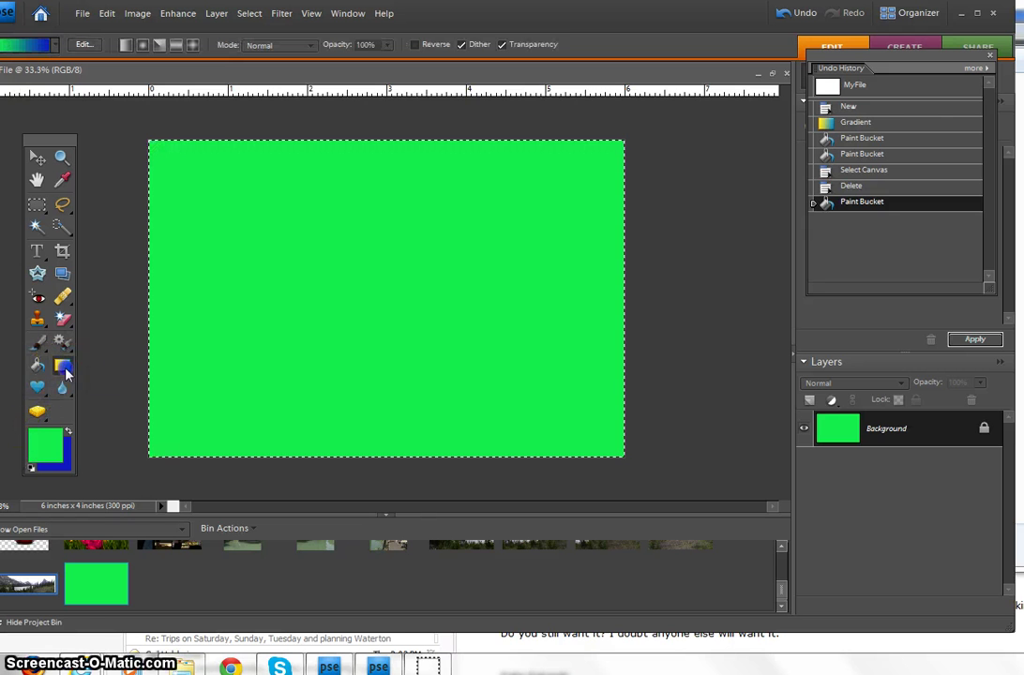
pyautogui.moveTo(513, 401); pyautogui.dragTo(517, 410)
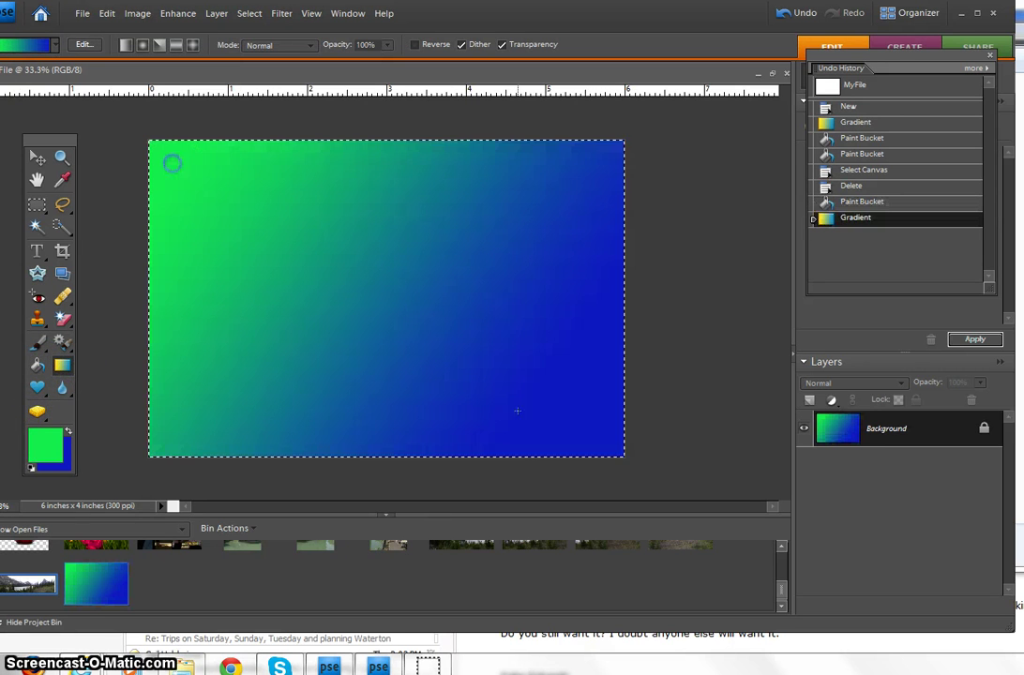
# Step: Set the foreground color to a muted dark purple and fill the canvas with a diagonal purple-to-blue gradient
pyautogui.click(52, 451)
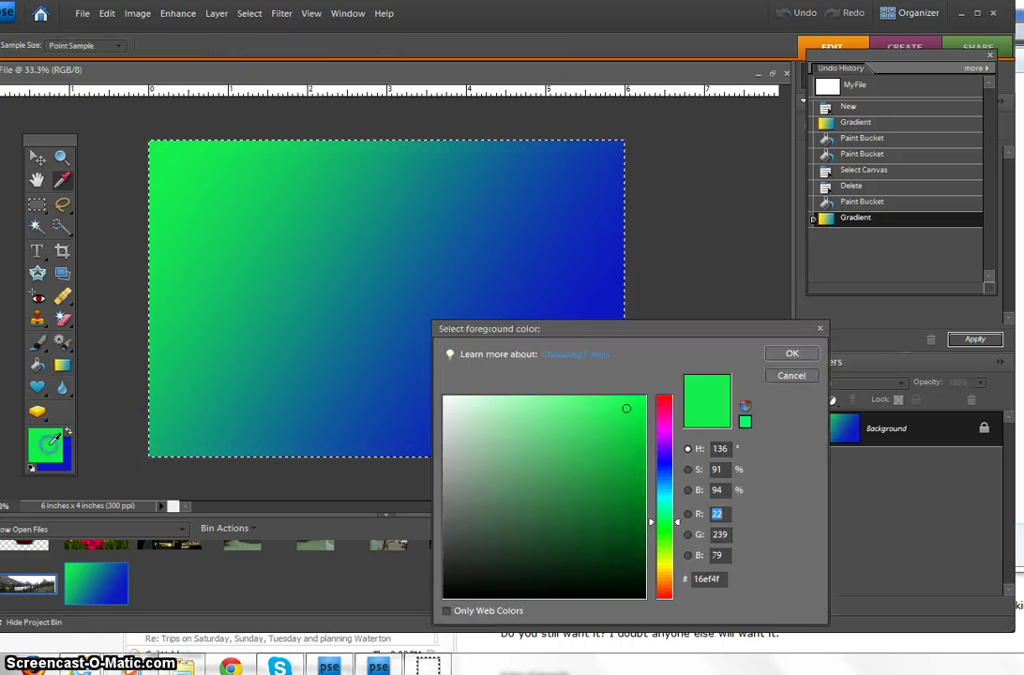
pyautogui.click(670, 426)
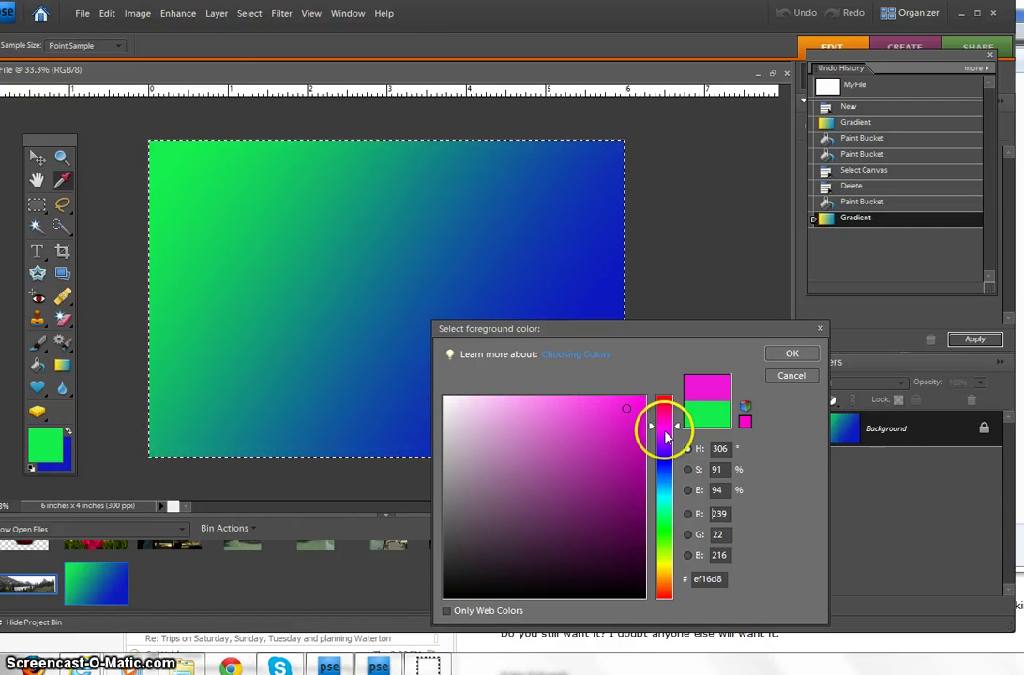
pyautogui.moveTo(620, 453); pyautogui.dragTo(566, 507)
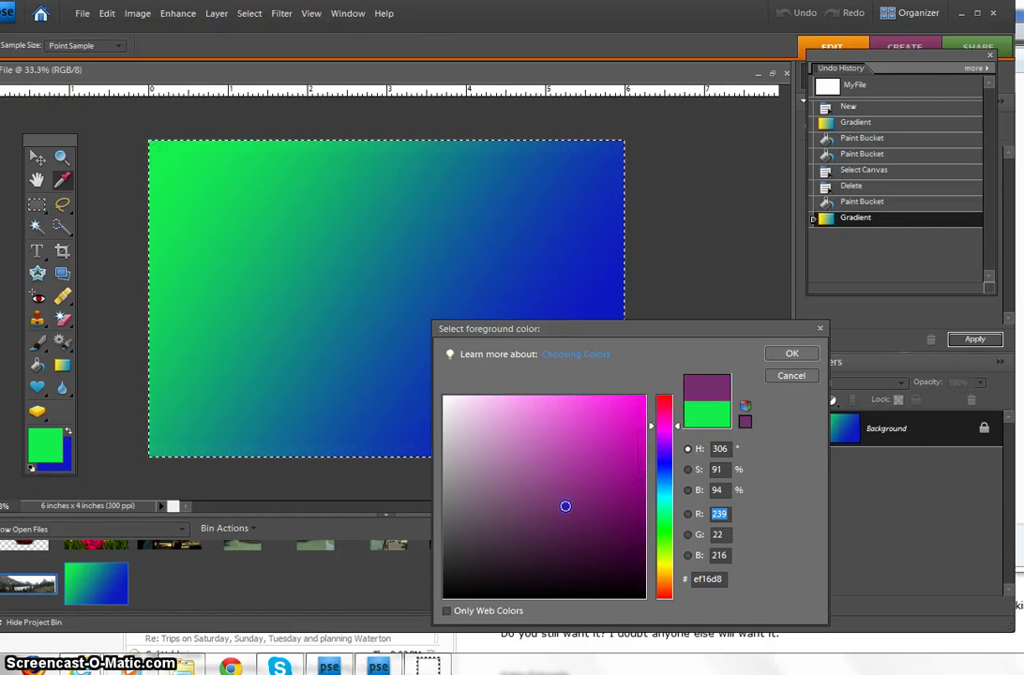
pyautogui.click(790, 354)
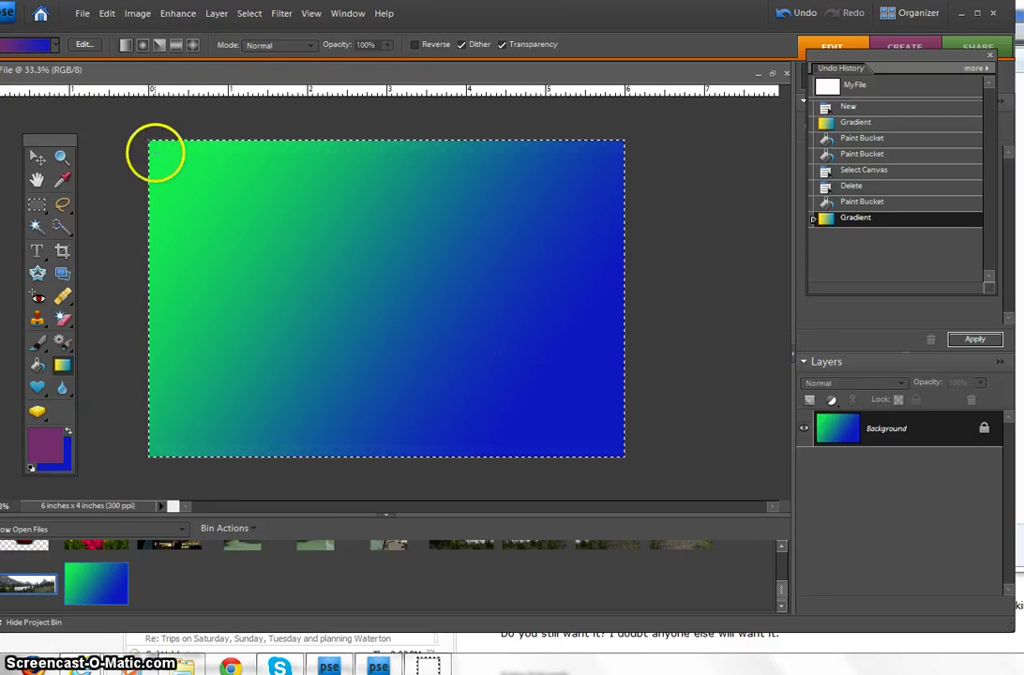
pyautogui.moveTo(599, 437); pyautogui.dragTo(600, 438)
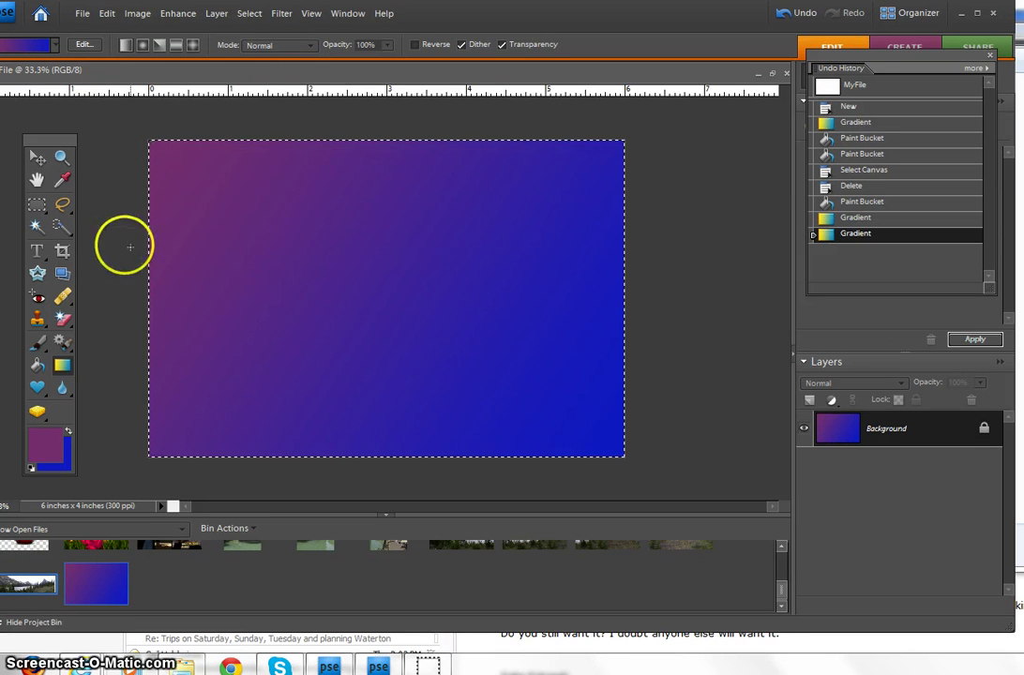
# Step: Place the photo 100_3836.JPG at a little under half its initial placed size in the canvas's upper-right area
pyautogui.click(81, 14)
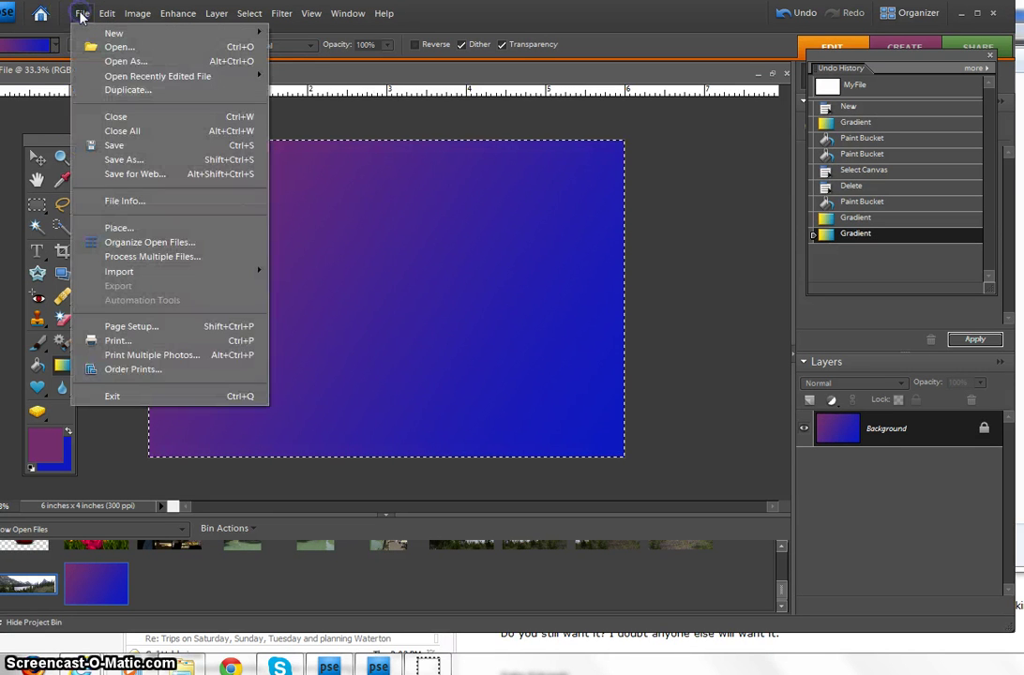
pyautogui.click(131, 227)
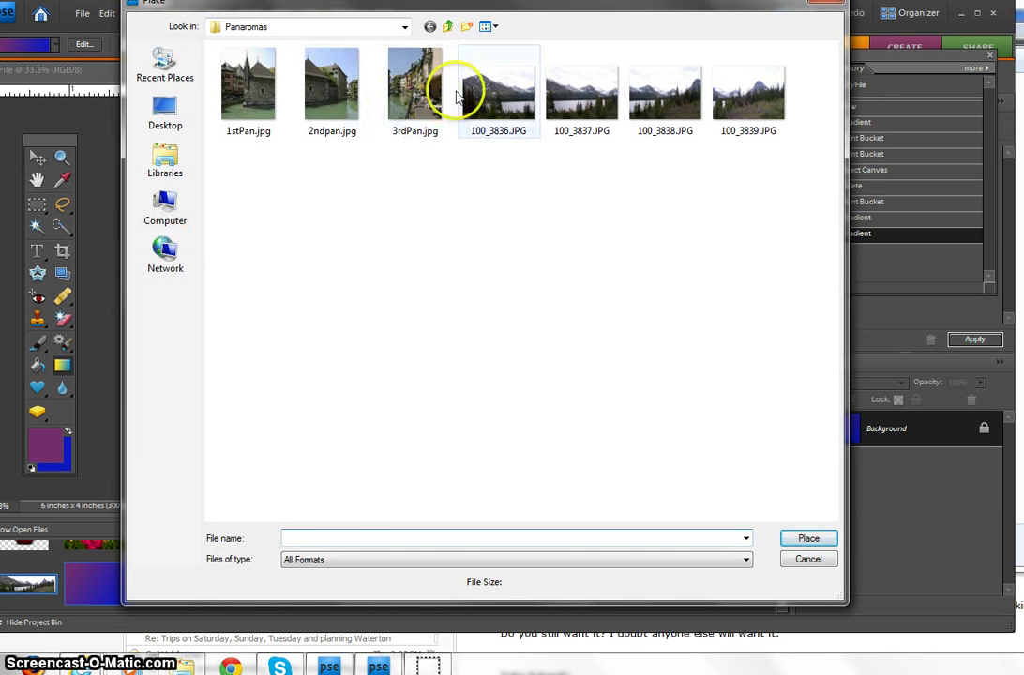
pyautogui.doubleClick(511, 103)
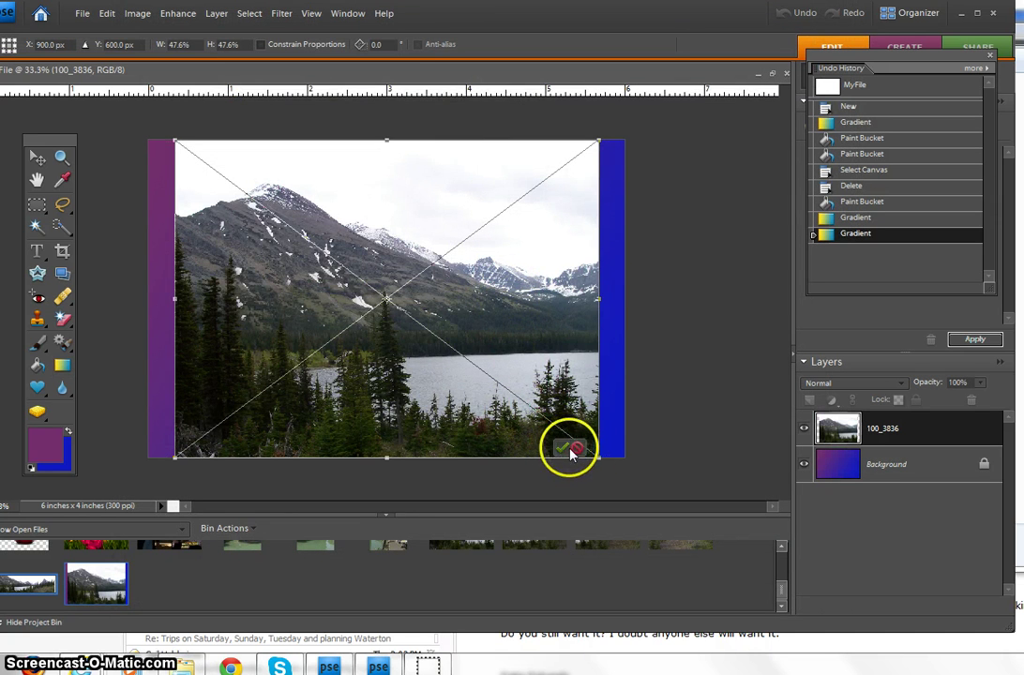
pyautogui.moveTo(598, 458); pyautogui.dragTo(372, 288)
pyautogui.moveTo(306, 237); pyautogui.dragTo(528, 269)
pyautogui.click(557, 310)
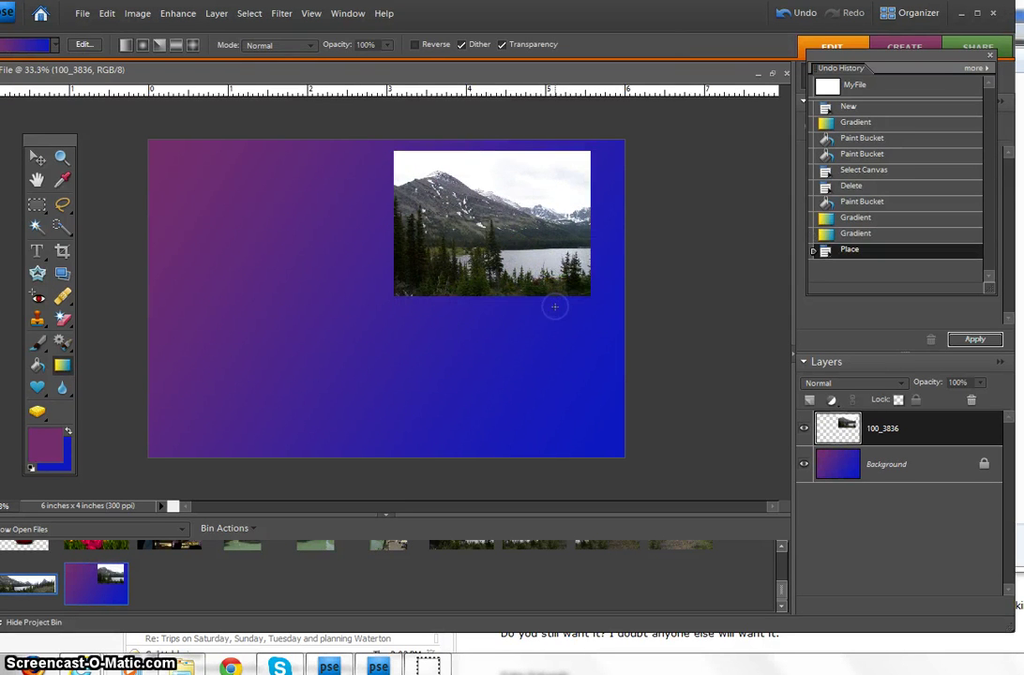
# Step: Move the placed photo slightly down and to the left on the canvas with the Move tool
pyautogui.click(33, 157)
pyautogui.click(404, 203)
pyautogui.moveTo(455, 201); pyautogui.dragTo(438, 233)
# Step: Try rotating the photo about 20 degrees counter-clockwise and moving it to the canvas's upper left, and undo that transform
pyautogui.click(473, 343)
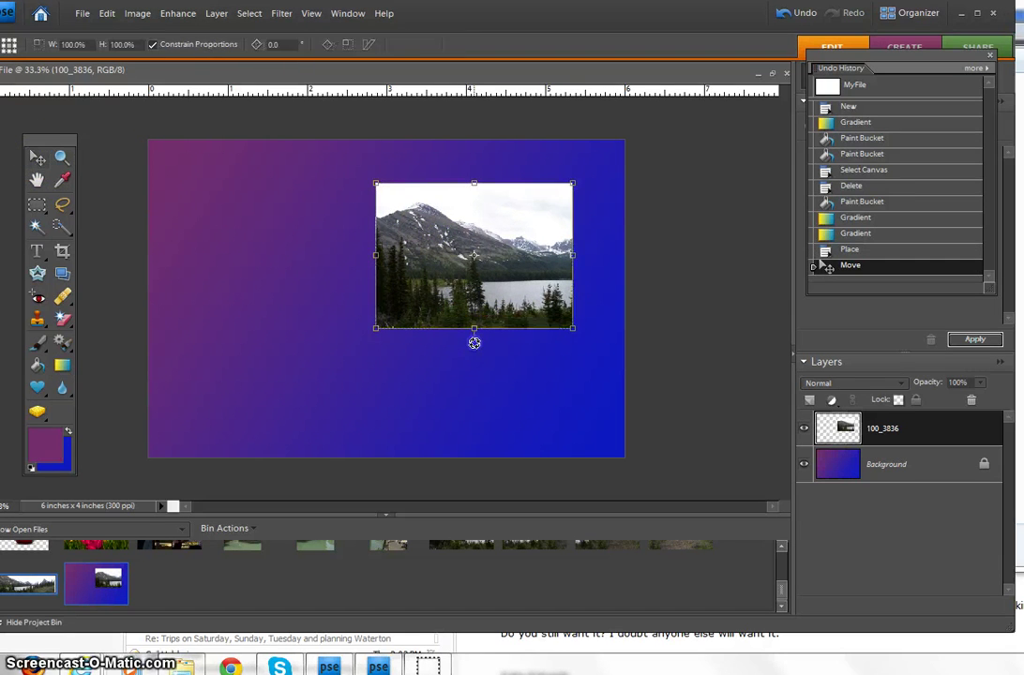
pyautogui.moveTo(474, 343)
pyautogui.mouseDown()
pyautogui.moveTo(511, 332)
pyautogui.moveTo(473, 340)
pyautogui.mouseUp()
pyautogui.moveTo(498, 277); pyautogui.dragTo(320, 275)
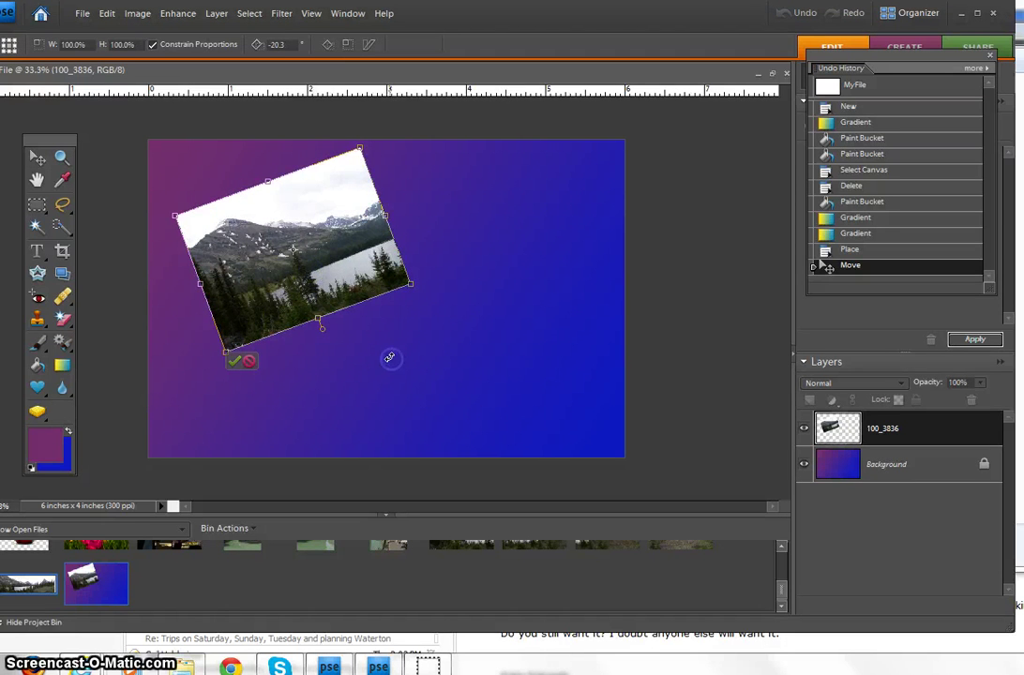
pyautogui.click(234, 361)
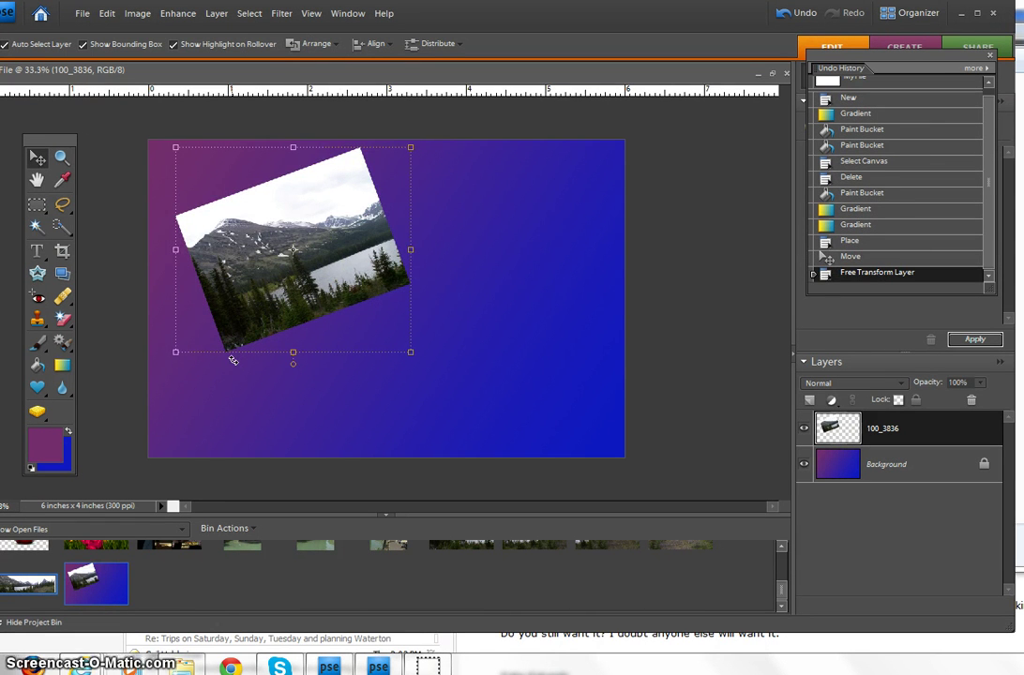
pyautogui.hotkey('ctrl', 'z')
# Step: Select a rectangular area just inside the photo's edges with the Rectangular Marquee tool and invert the selection
pyautogui.click(36, 205)
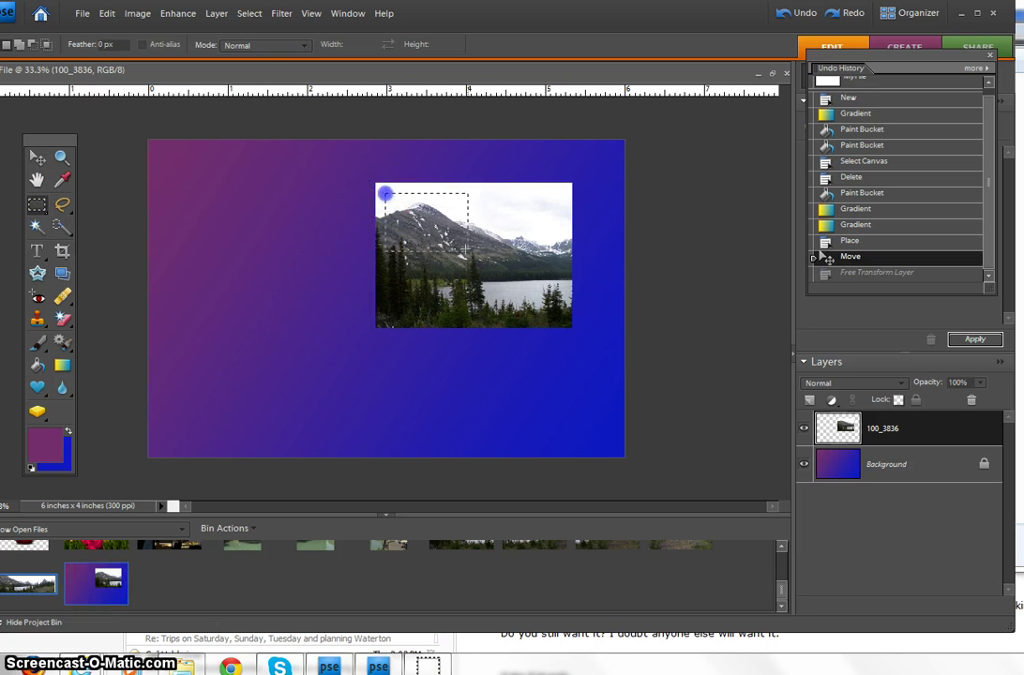
pyautogui.moveTo(538, 297); pyautogui.dragTo(562, 316)
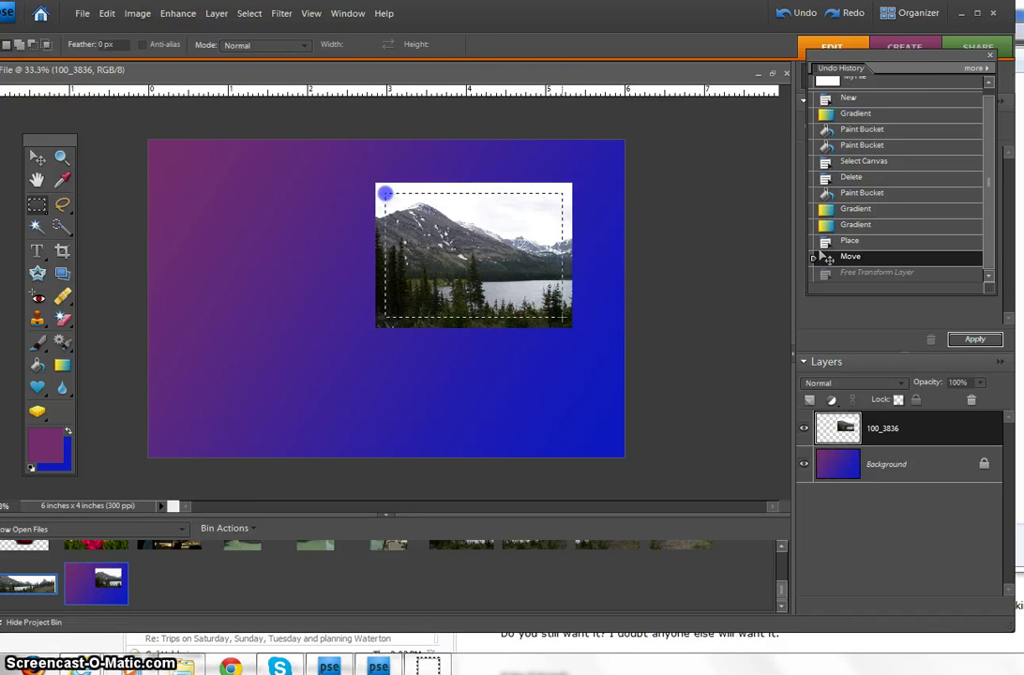
pyautogui.moveTo(384, 193); pyautogui.dragTo(385, 193)
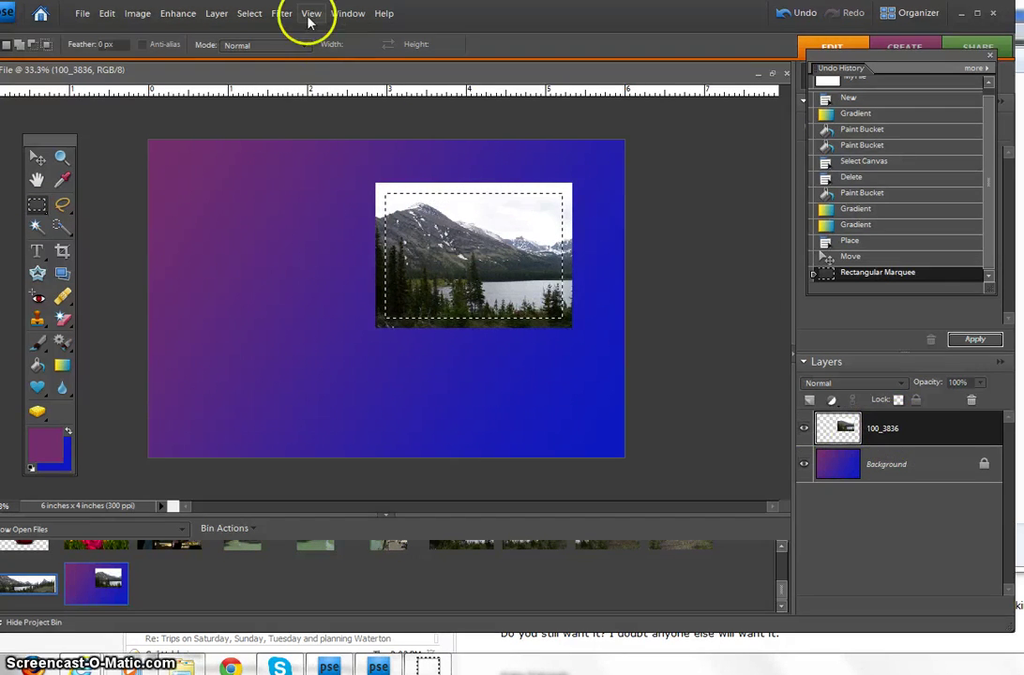
pyautogui.click(251, 15)
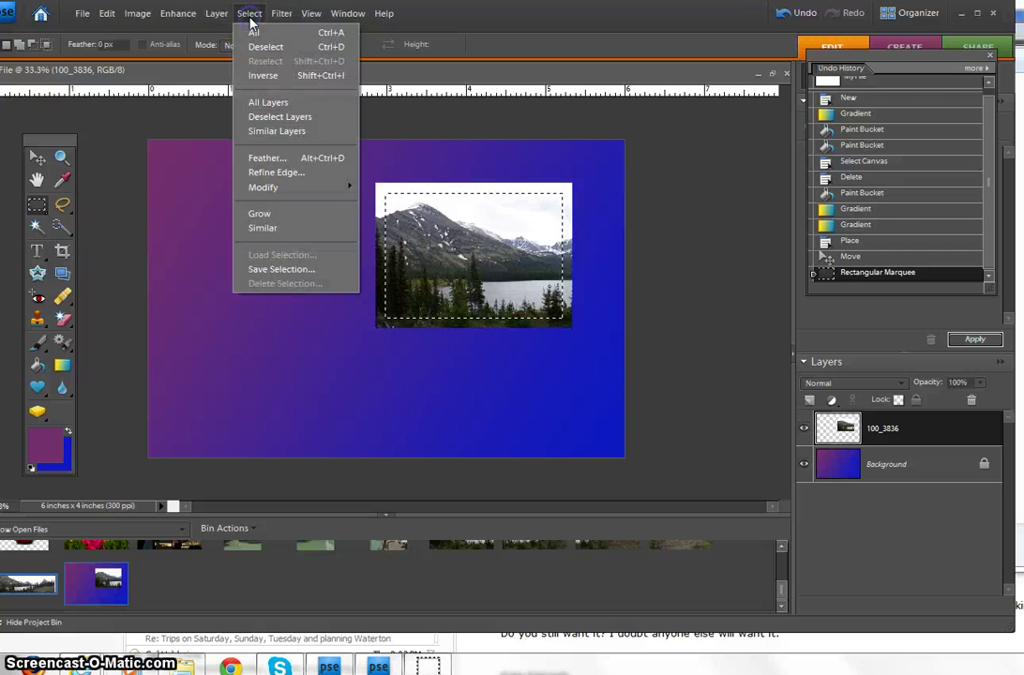
pyautogui.click(262, 75)
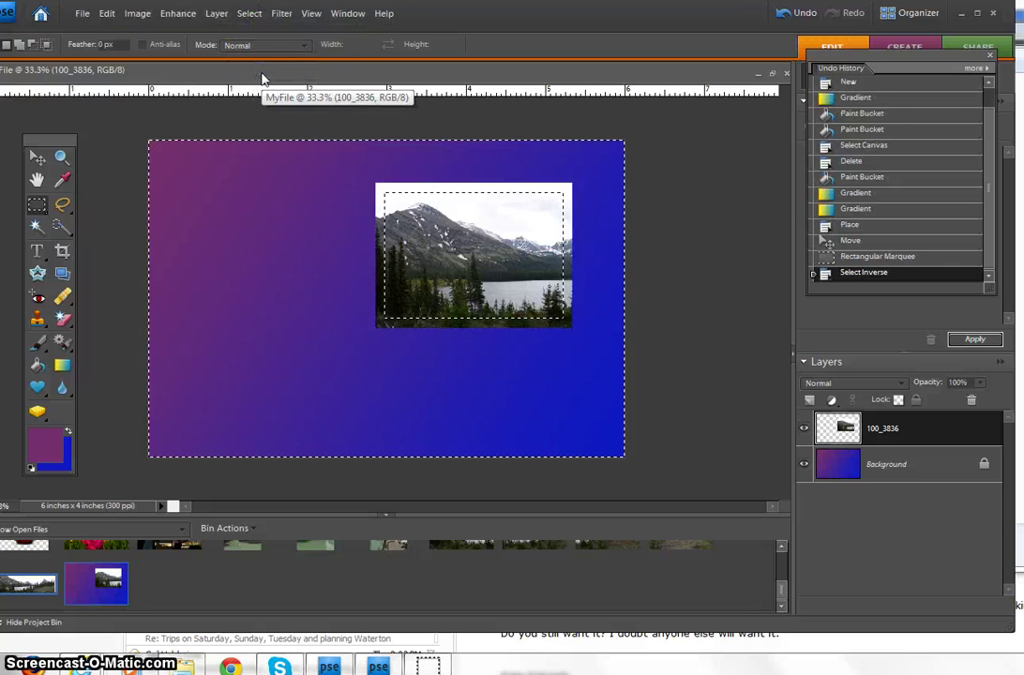
# Step: Feather the inverted selection by 20 pixels, delete the photo's outer edges with it and clear the selection
pyautogui.click(250, 15)
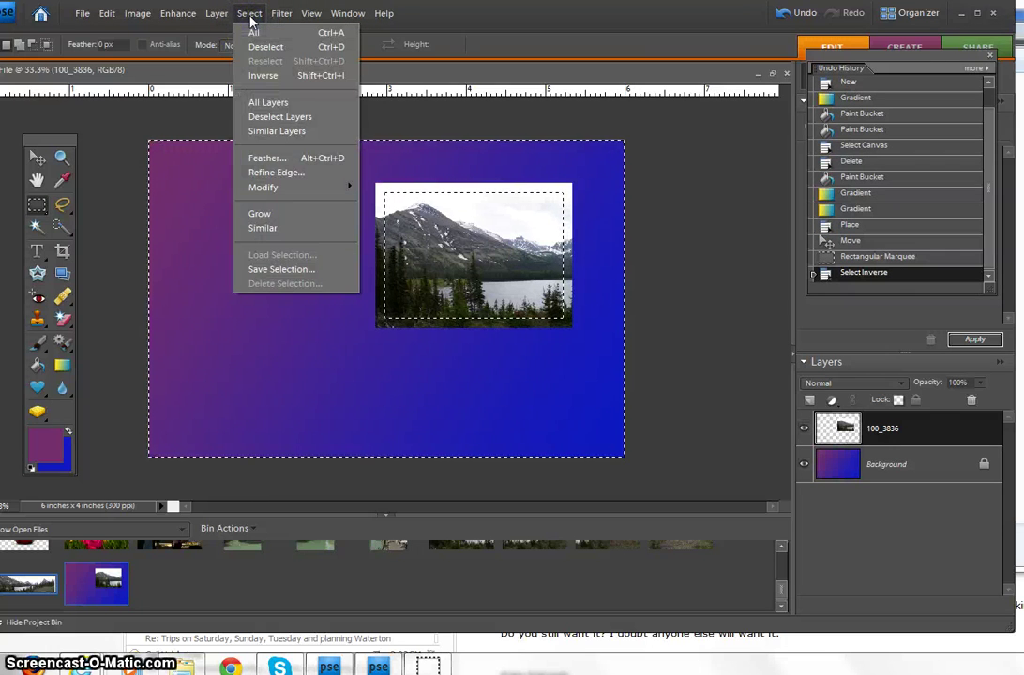
pyautogui.click(266, 157)
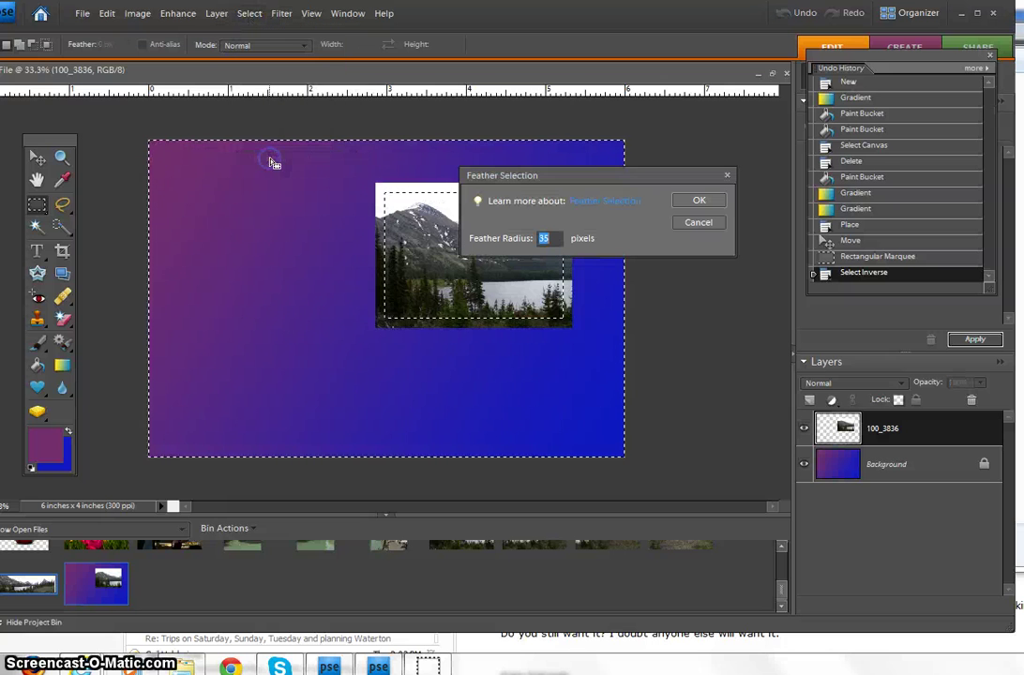
pyautogui.write('20')
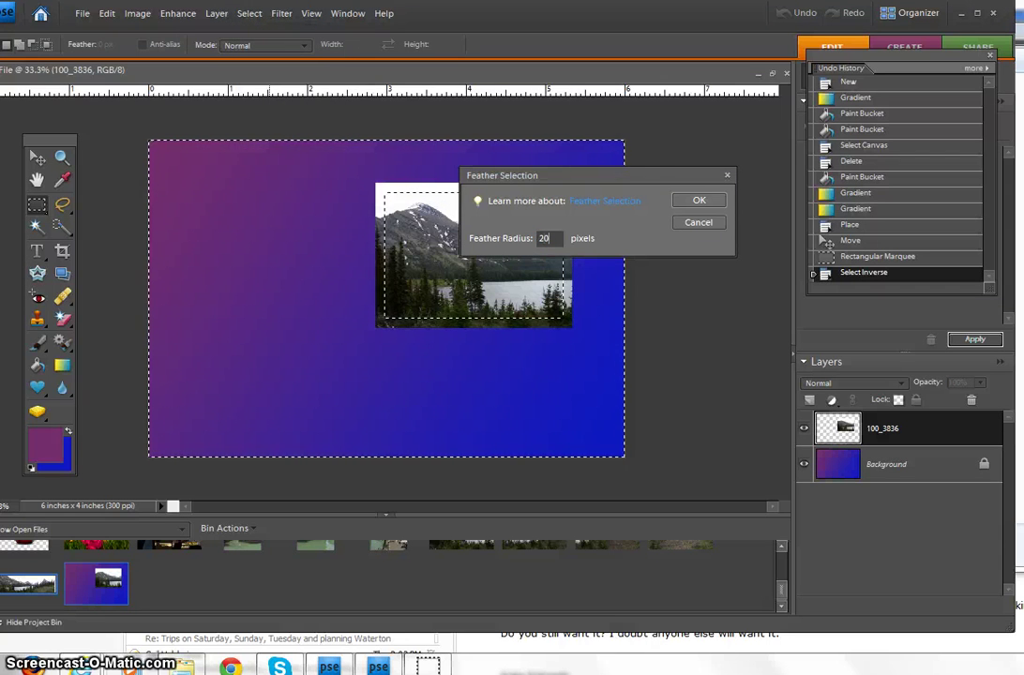
pyautogui.click(696, 200)
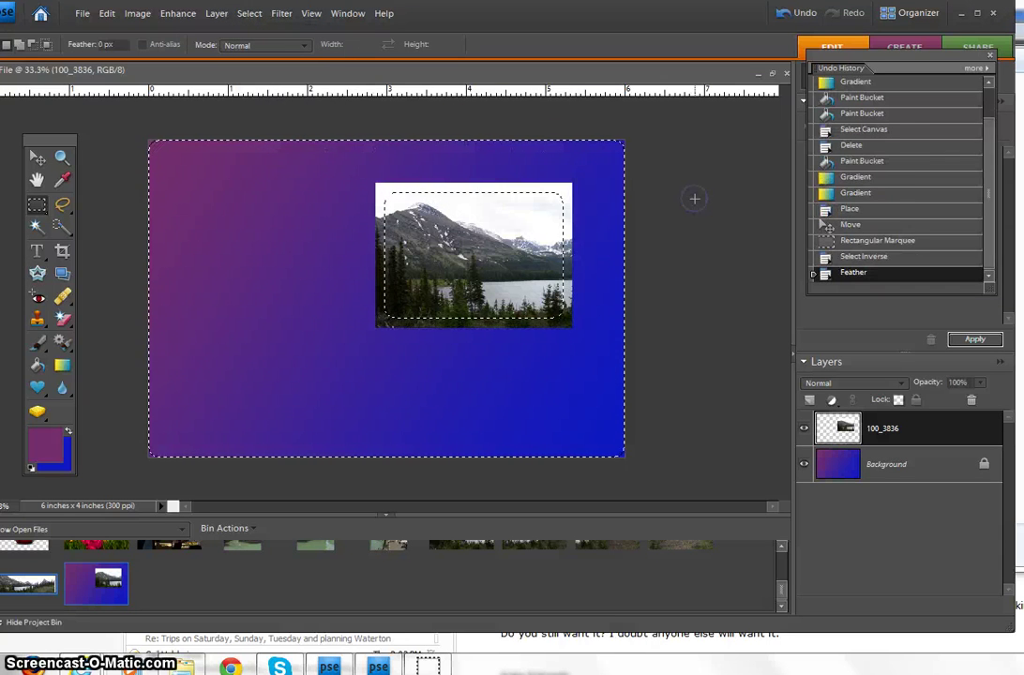
pyautogui.click(693, 190)
pyautogui.press('Delete')
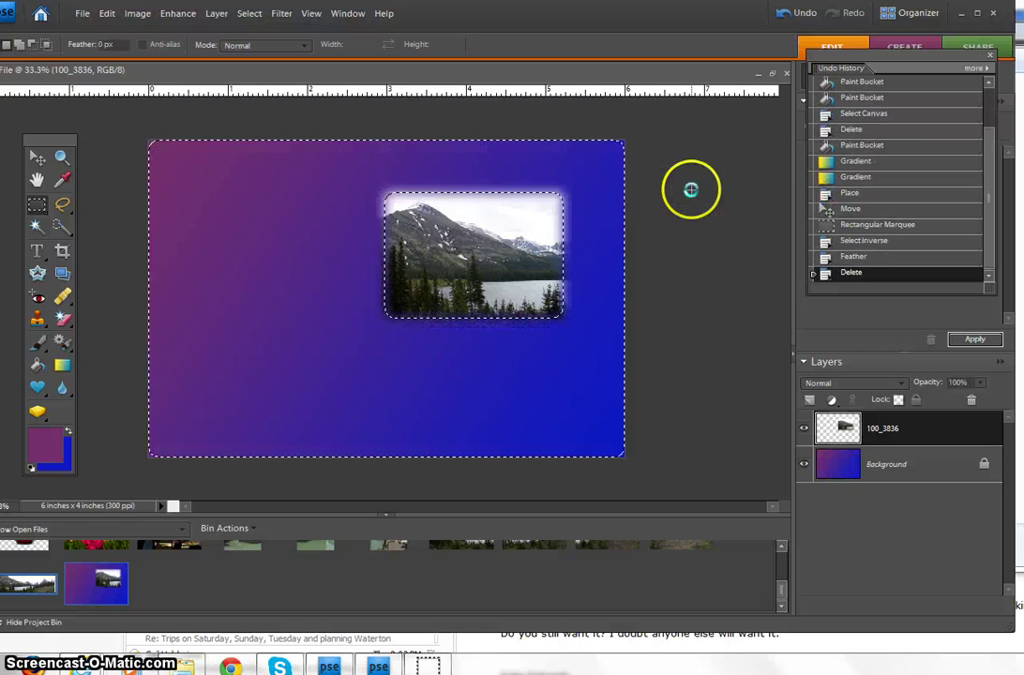
pyautogui.hotkey('ctrl', 'd')
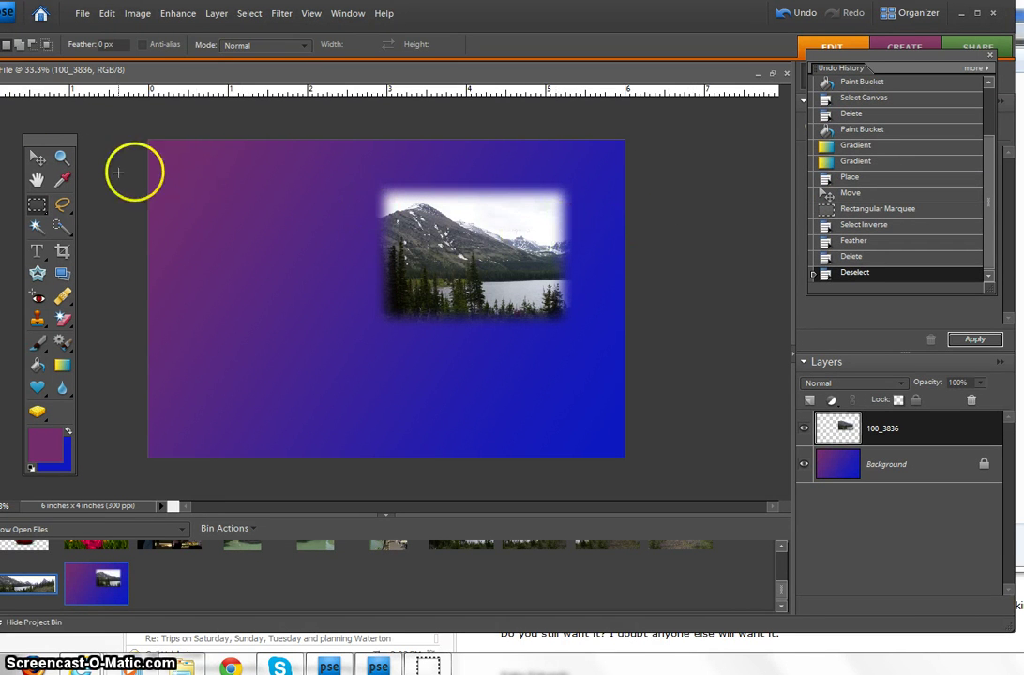
# Step: Move the soft-edged photo up and to the right into the canvas's upper-right corner and deselect its layer
pyautogui.click(34, 160)
pyautogui.moveTo(507, 263); pyautogui.dragTo(547, 232)
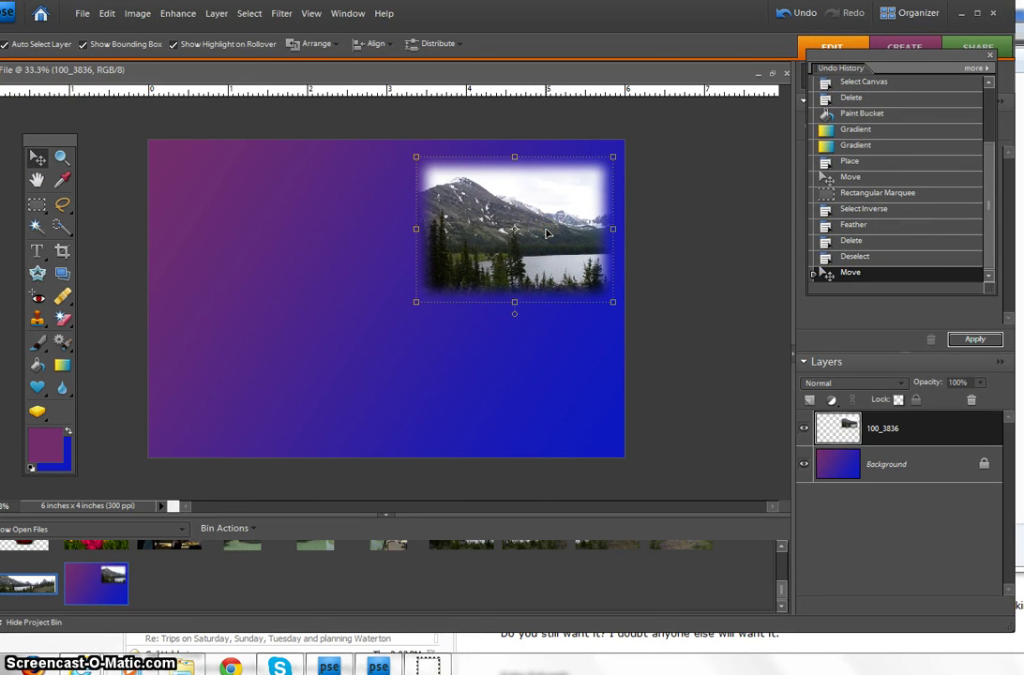
pyautogui.moveTo(563, 361); pyautogui.dragTo(679, 339)
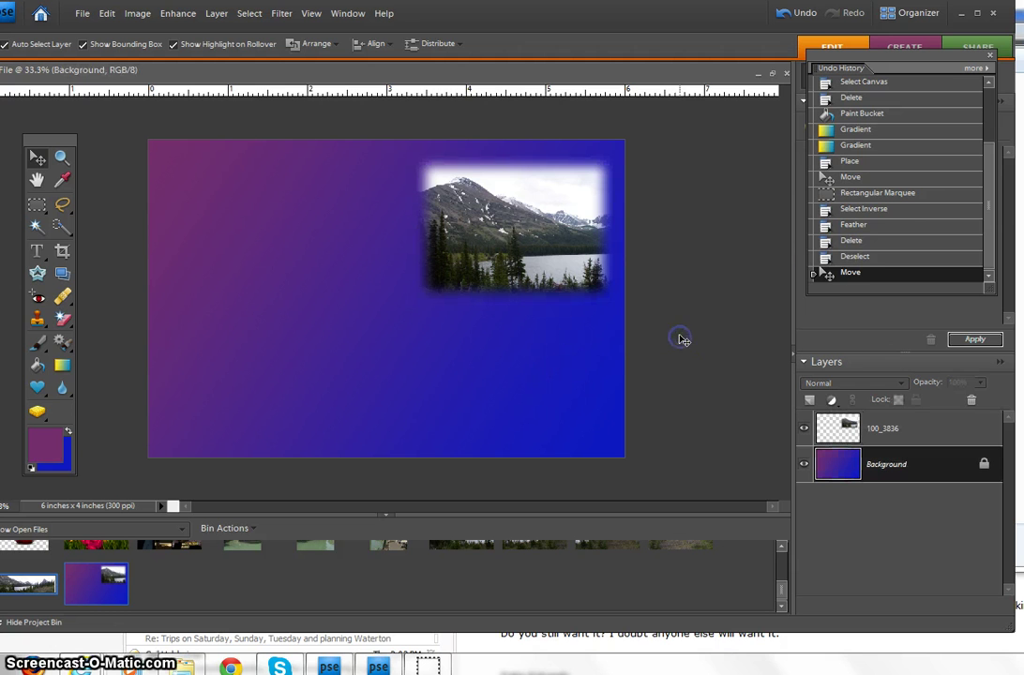
# Step: Revert the file to its opening state through the undo history and restore the most recent Move state
pyautogui.moveTo(994, 207); pyautogui.dragTo(977, 96)
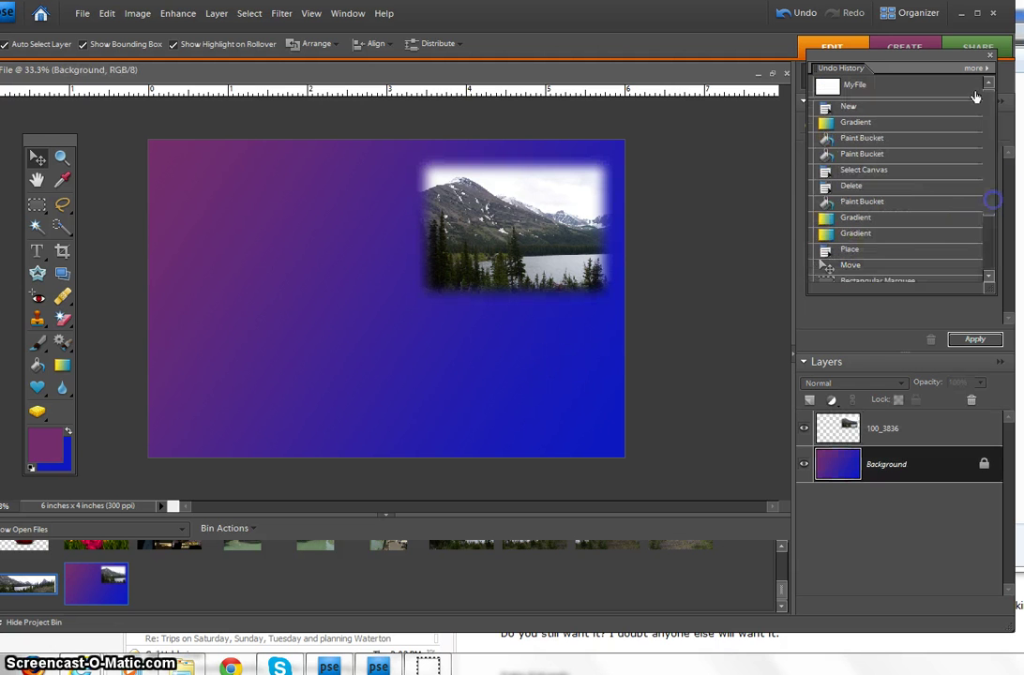
pyautogui.click(347, 13)
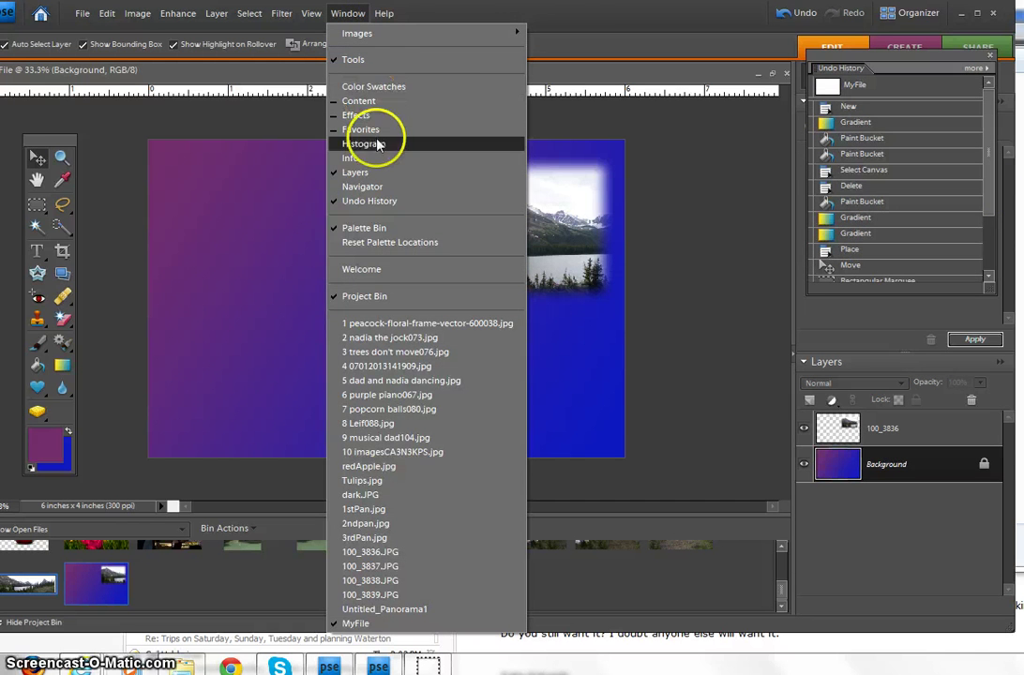
pyautogui.click(584, 13)
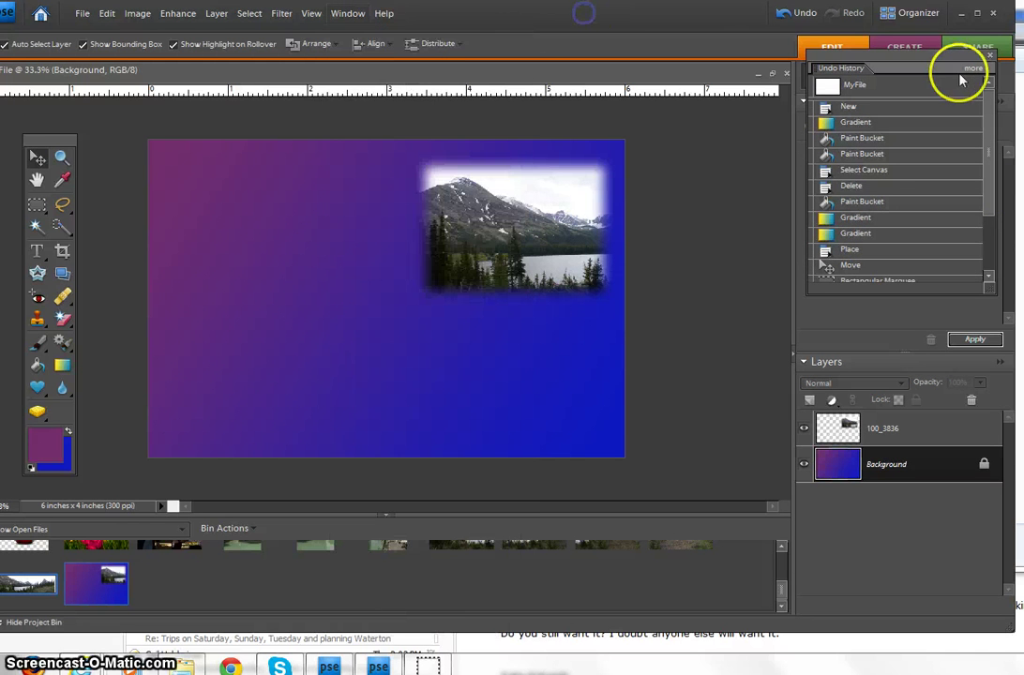
pyautogui.click(902, 90)
pyautogui.moveTo(993, 107); pyautogui.dragTo(990, 112)
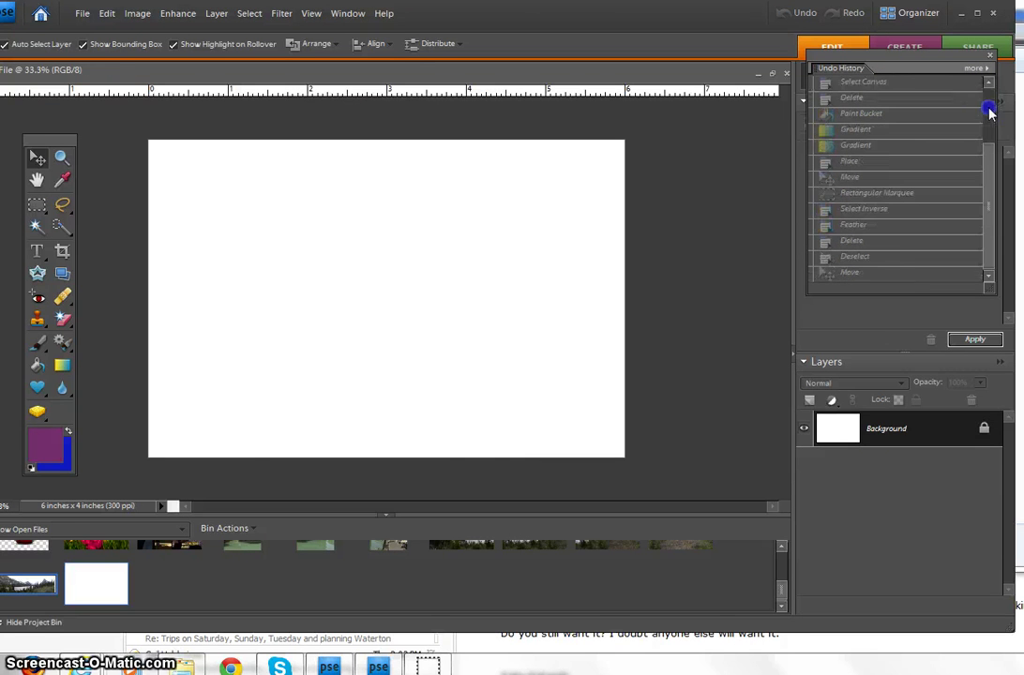
pyautogui.click(884, 274)
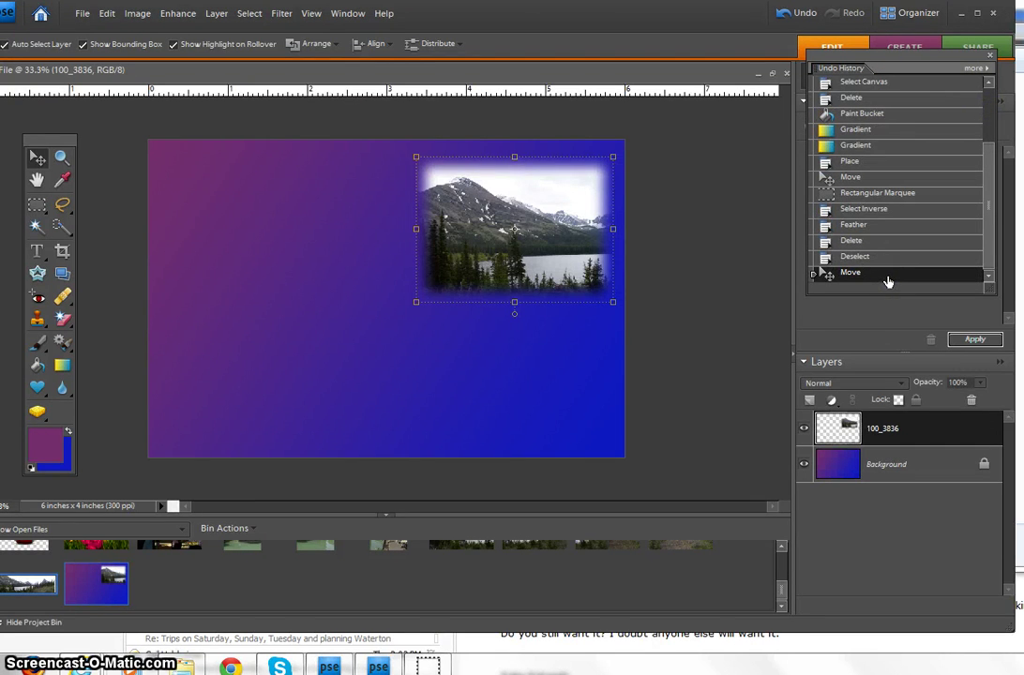
# Step: Nudge the photo slightly upward in the canvas's upper-right corner with the Move tool
pyautogui.click(733, 248)
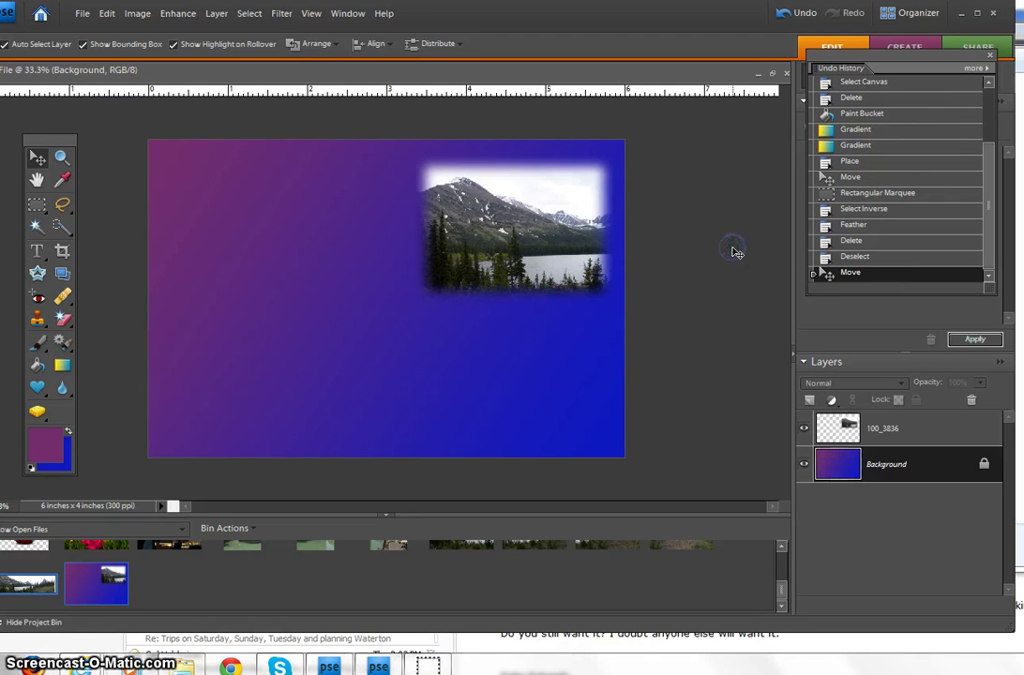
pyautogui.click(544, 245)
pyautogui.moveTo(547, 248); pyautogui.dragTo(543, 245)
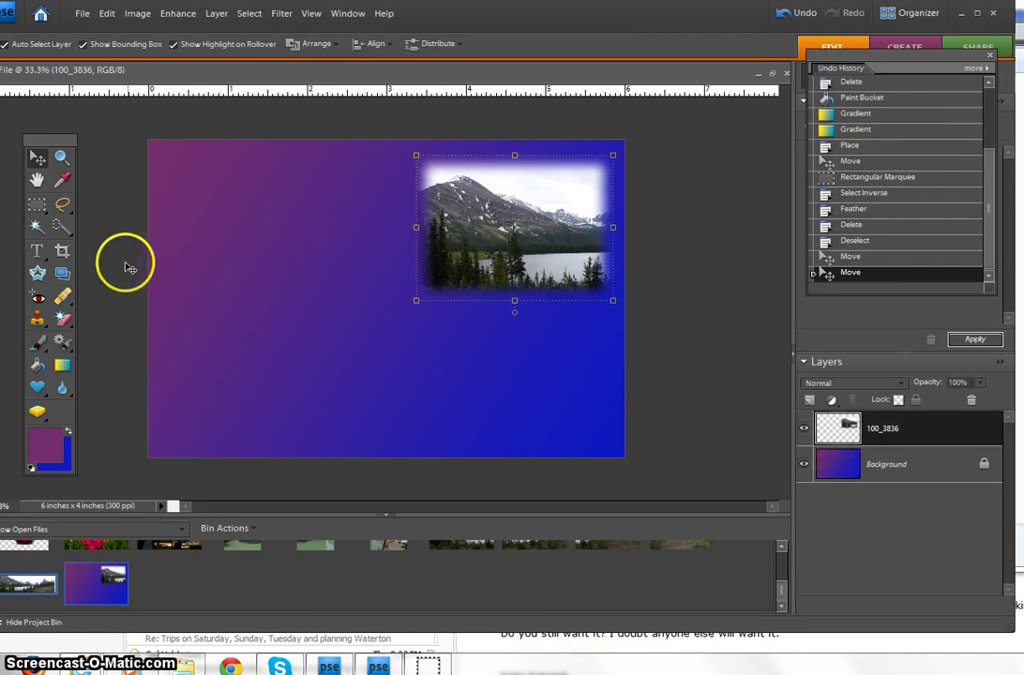
# Step: Start a horizontal text line in the canvas's upper-left area with the Carbon Block font at 36 pt
pyautogui.click(38, 251)
pyautogui.click(38, 252)
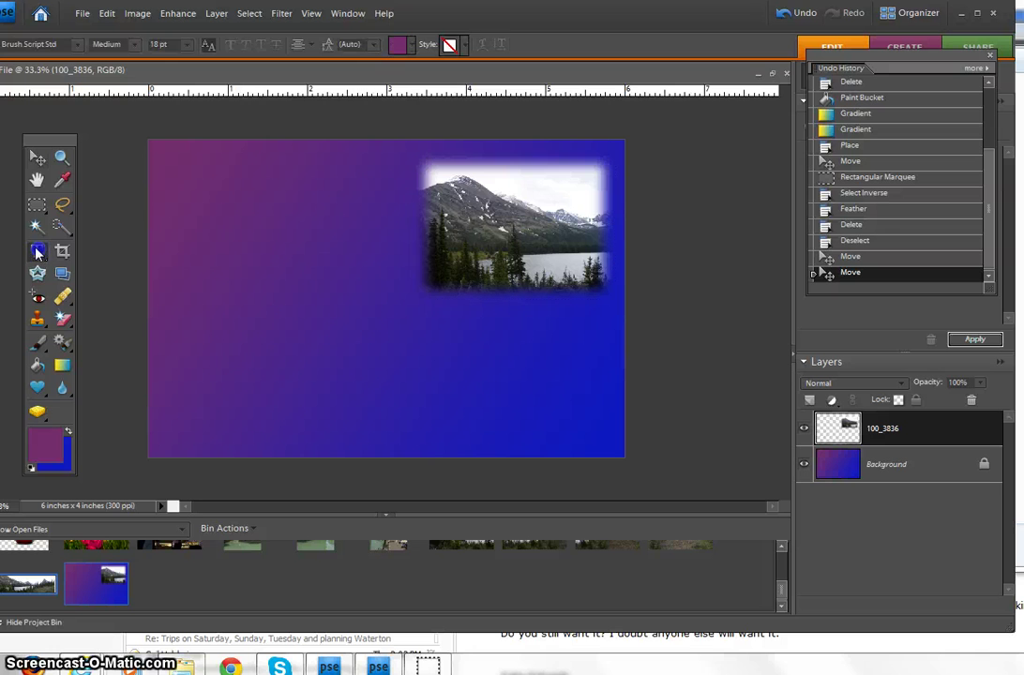
pyautogui.click(183, 212)
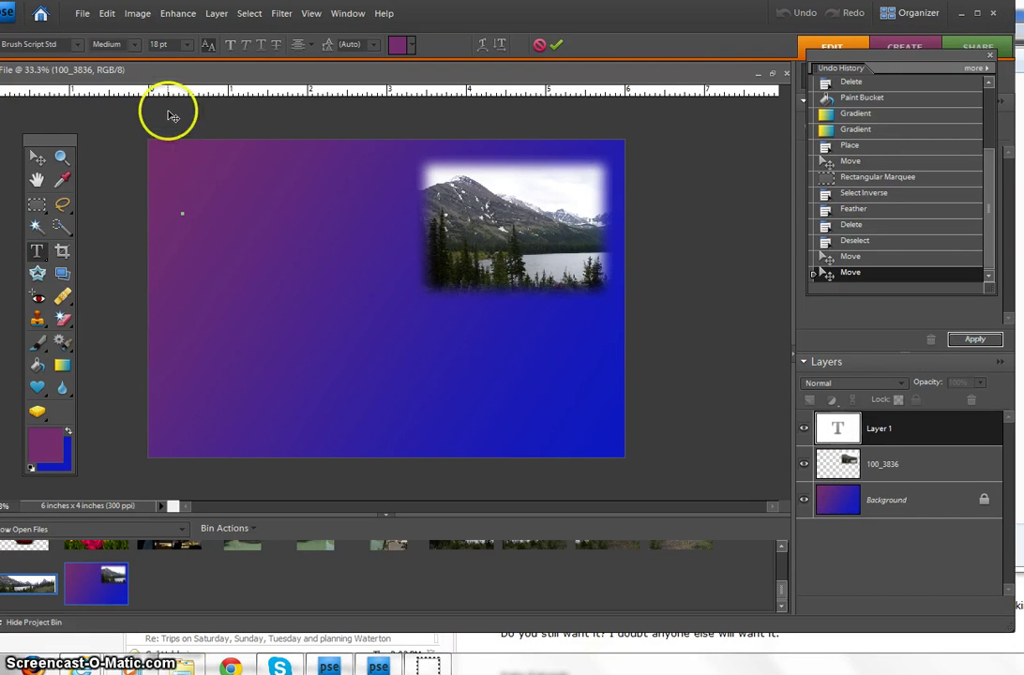
pyautogui.click(188, 45)
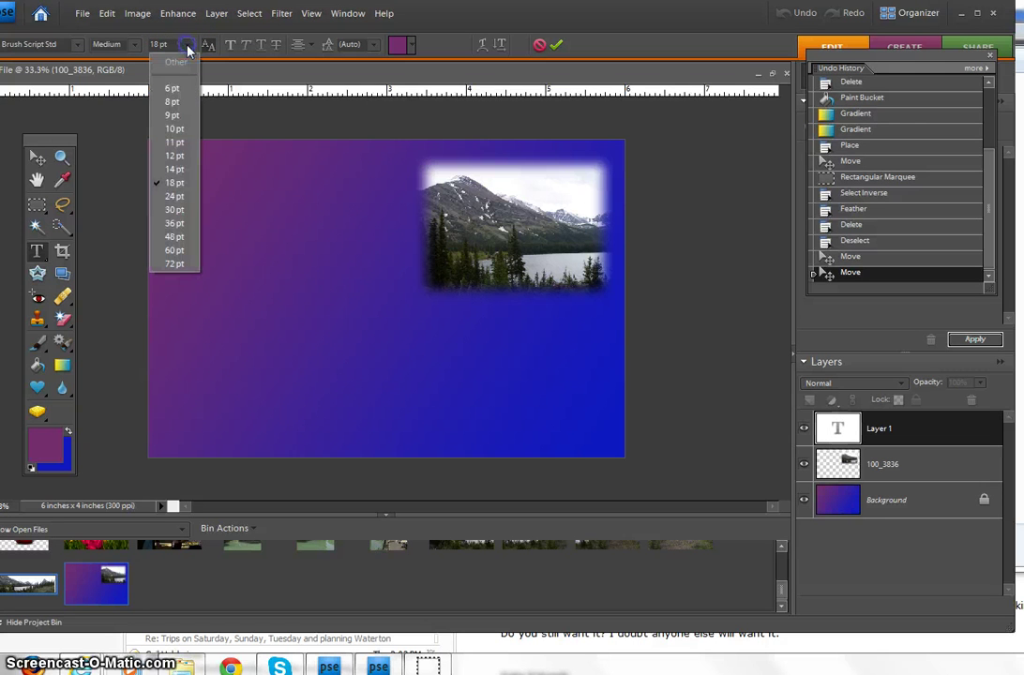
pyautogui.click(182, 224)
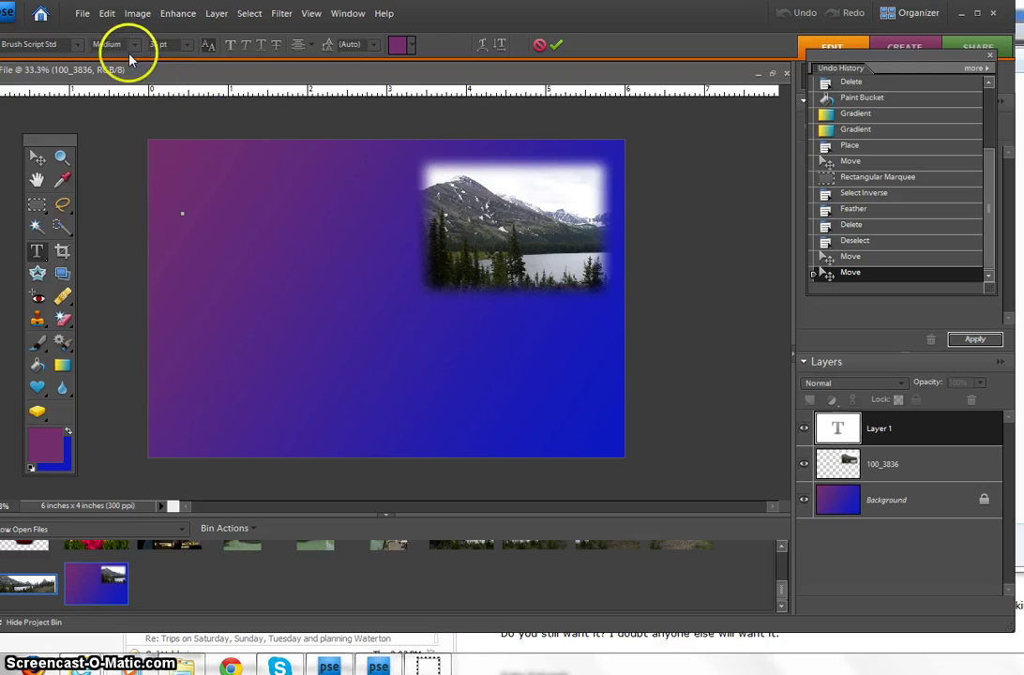
pyautogui.click(79, 45)
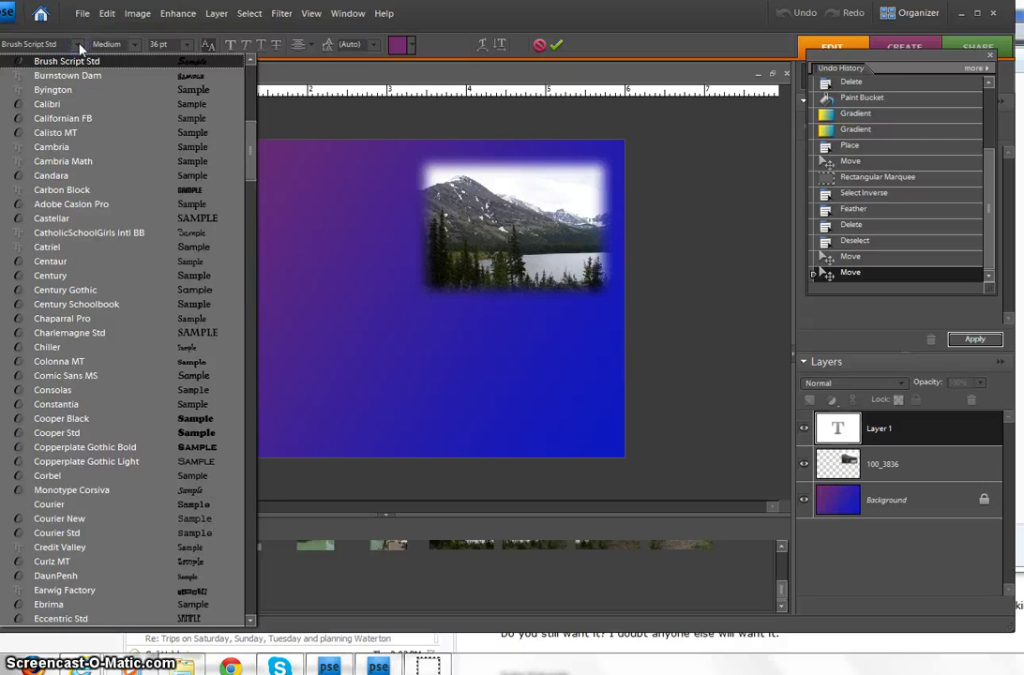
pyautogui.click(90, 191)
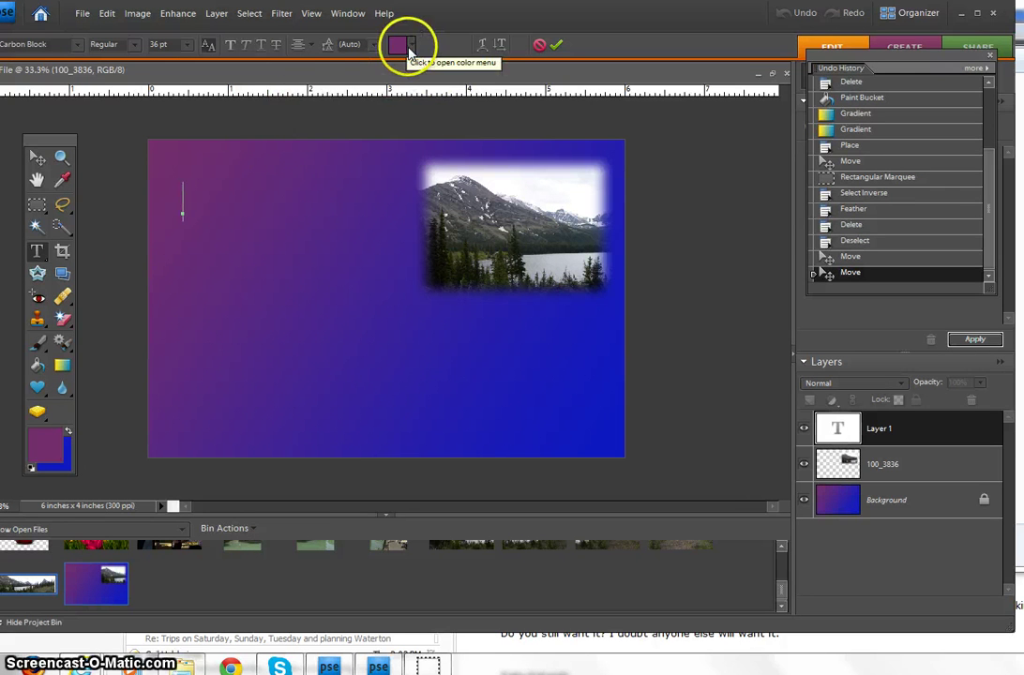
# Step: Set the text color to yellow and enter "My Test" as the text
pyautogui.click(410, 51)
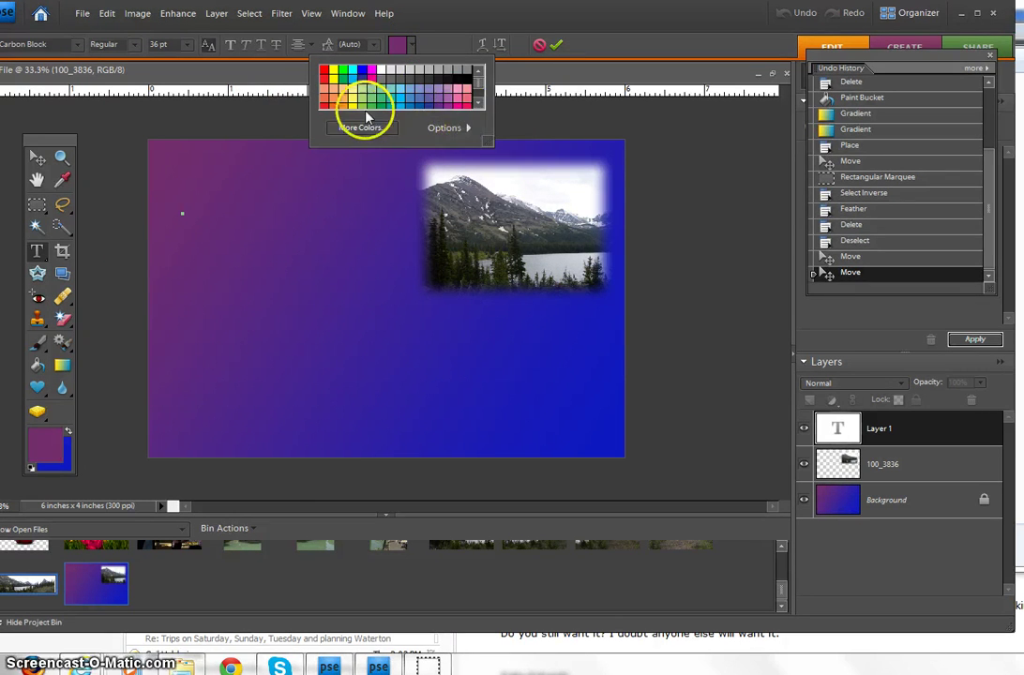
pyautogui.click(353, 101)
pyautogui.click(193, 191)
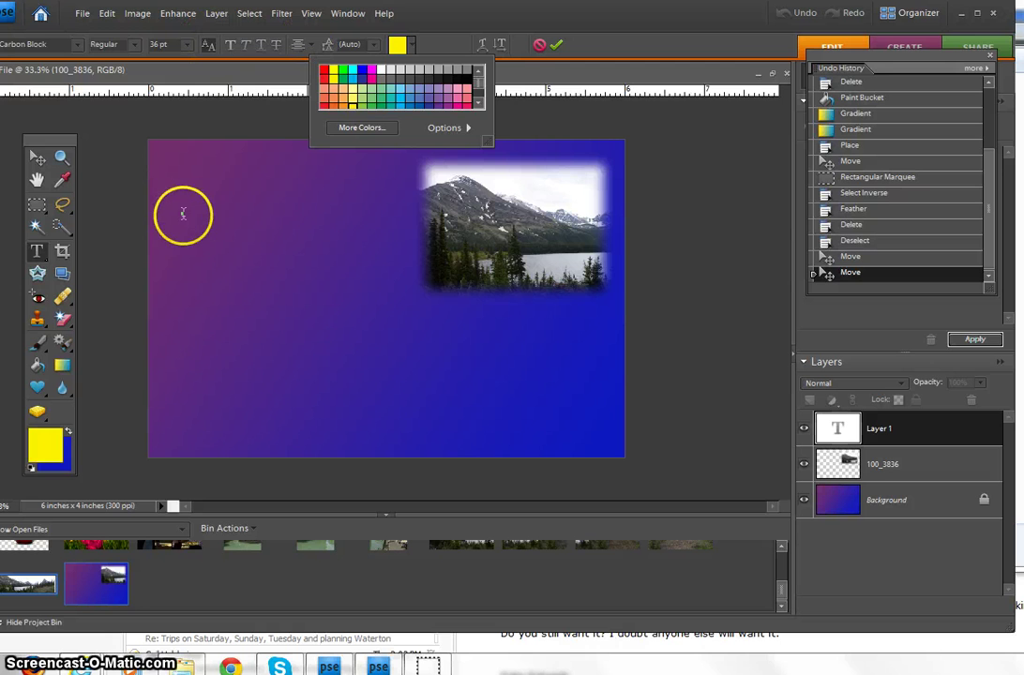
pyautogui.click(183, 214)
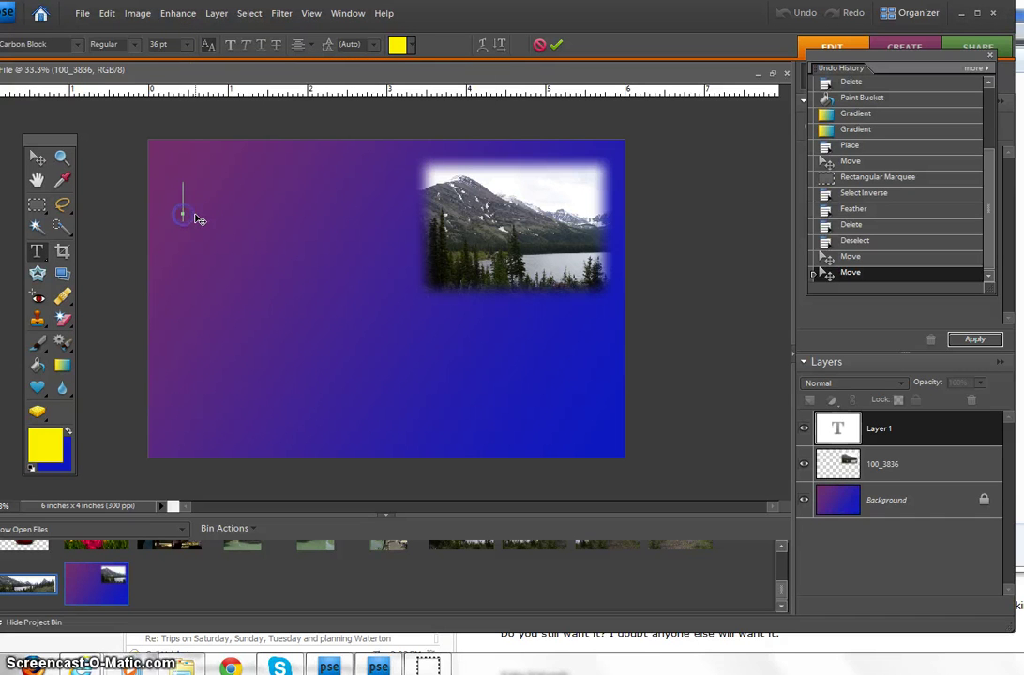
pyautogui.write('MY TEST')
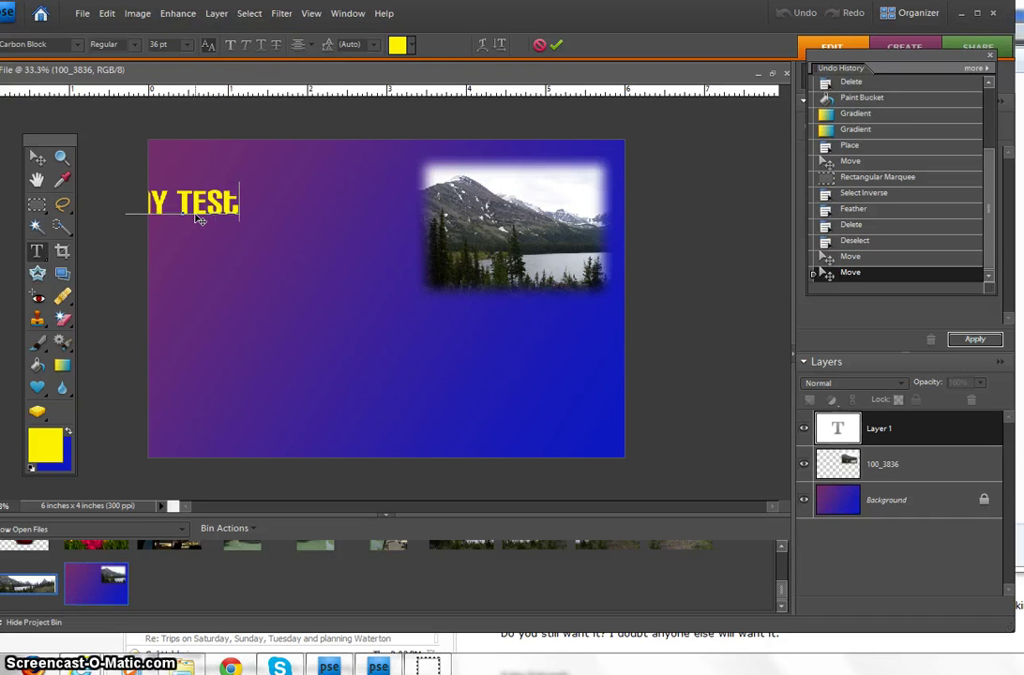
pyautogui.hotkey('ctrl', 'Return')
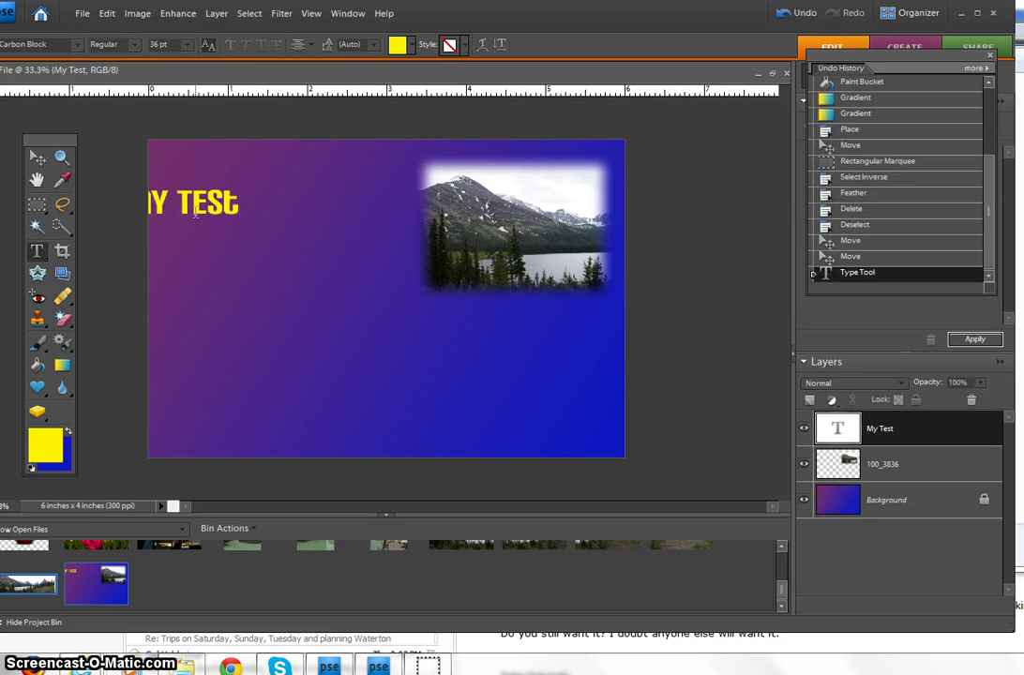
# Step: Correct the last word of the yellow text so that it reads "My Text"
pyautogui.click(236, 212)
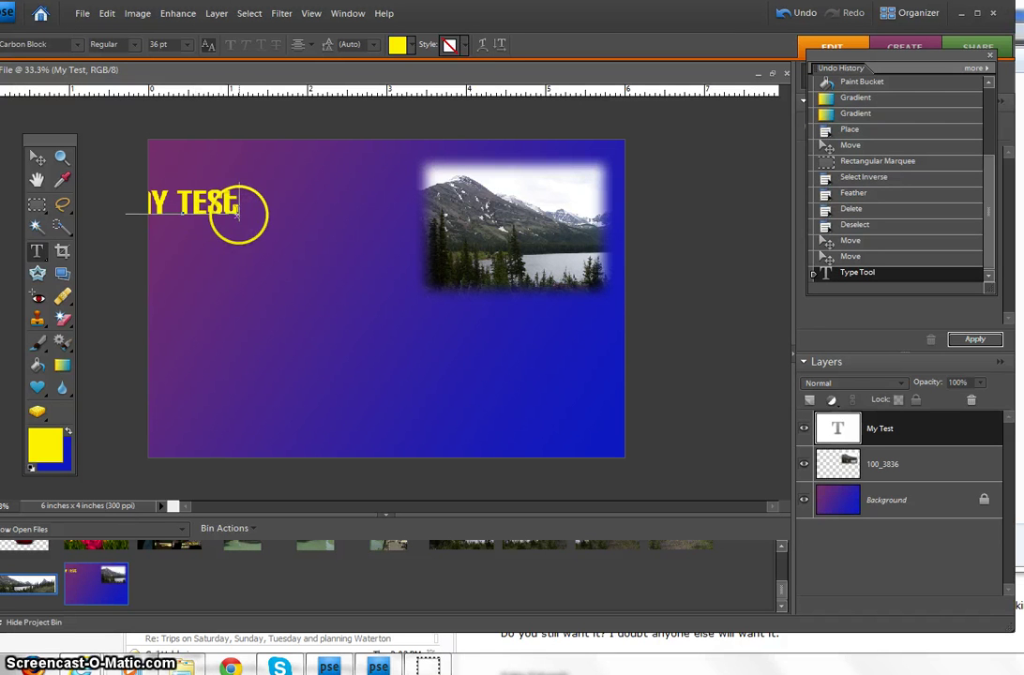
pyautogui.press('BackSpace')
pyautogui.press('BackSpace')
pyautogui.write('Xt')
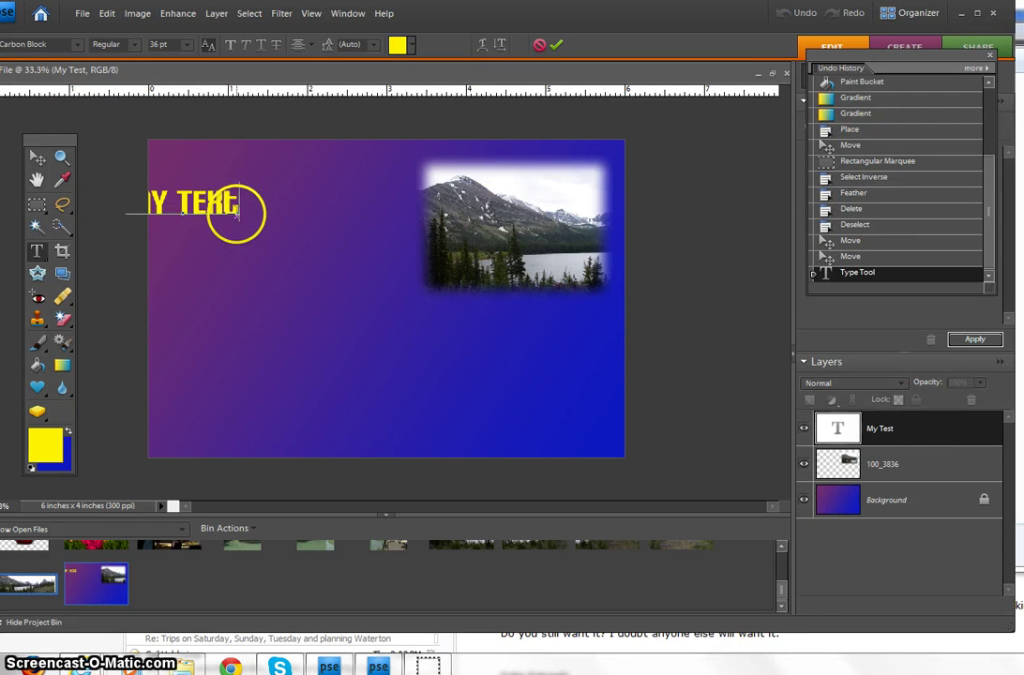
# Step: Enlarge the My Text title to about 177% and position it in the upper-left corner of the canvas, beside the photo
pyautogui.click(38, 160)
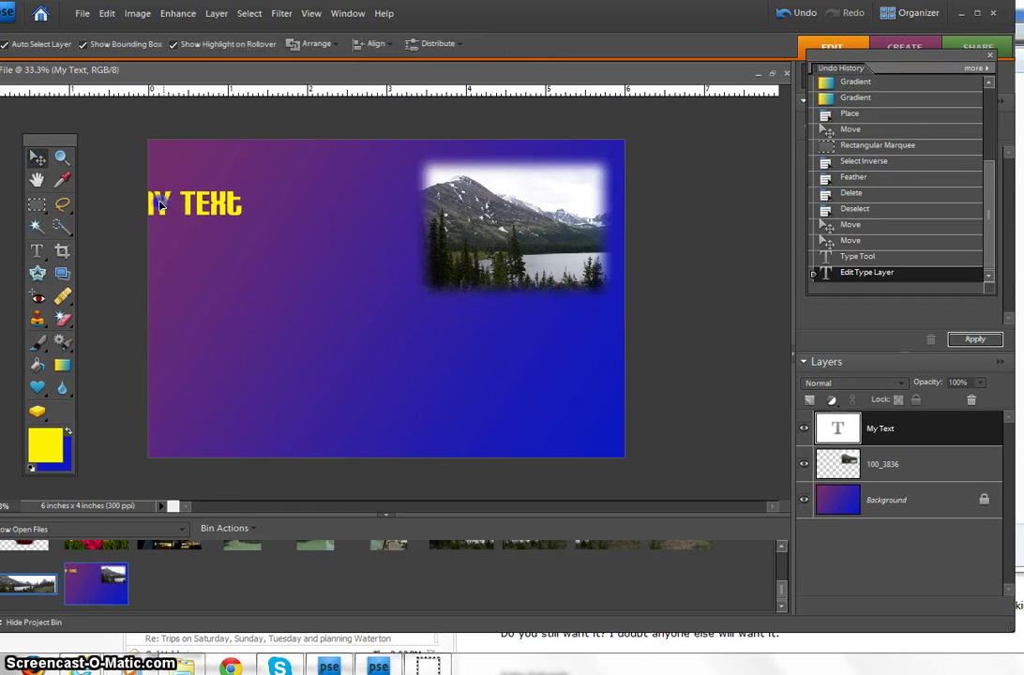
pyautogui.moveTo(168, 203); pyautogui.dragTo(236, 197)
pyautogui.moveTo(313, 200)
pyautogui.mouseDown()
pyautogui.moveTo(372, 246)
pyautogui.moveTo(296, 207)
pyautogui.moveTo(302, 224)
pyautogui.moveTo(380, 254)
pyautogui.moveTo(306, 195)
pyautogui.mouseUp()
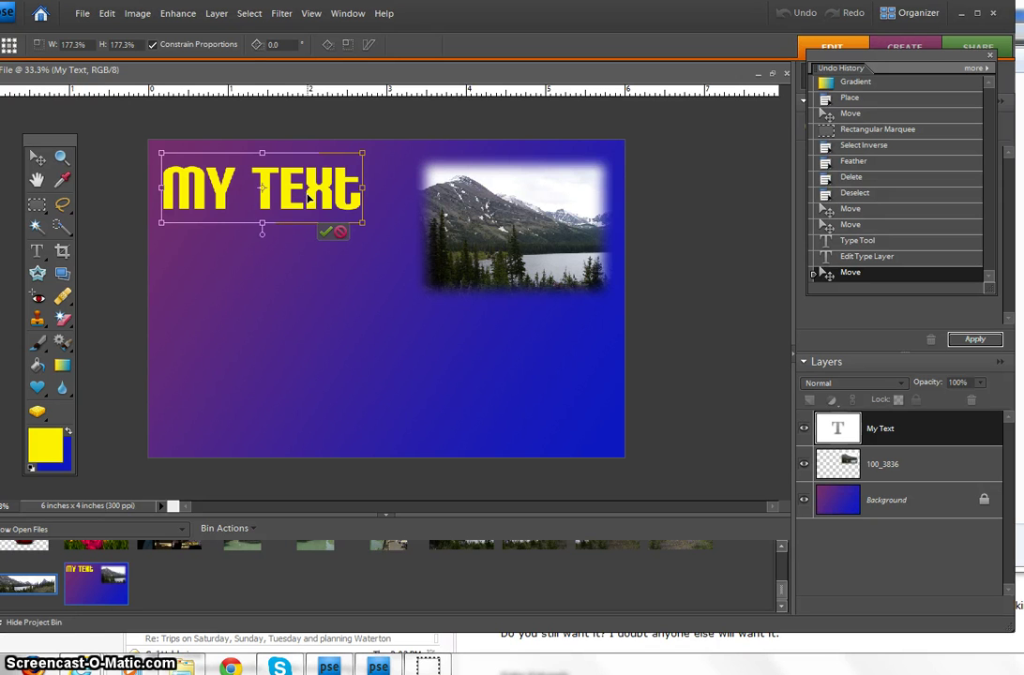
pyautogui.moveTo(310, 197); pyautogui.dragTo(316, 197)
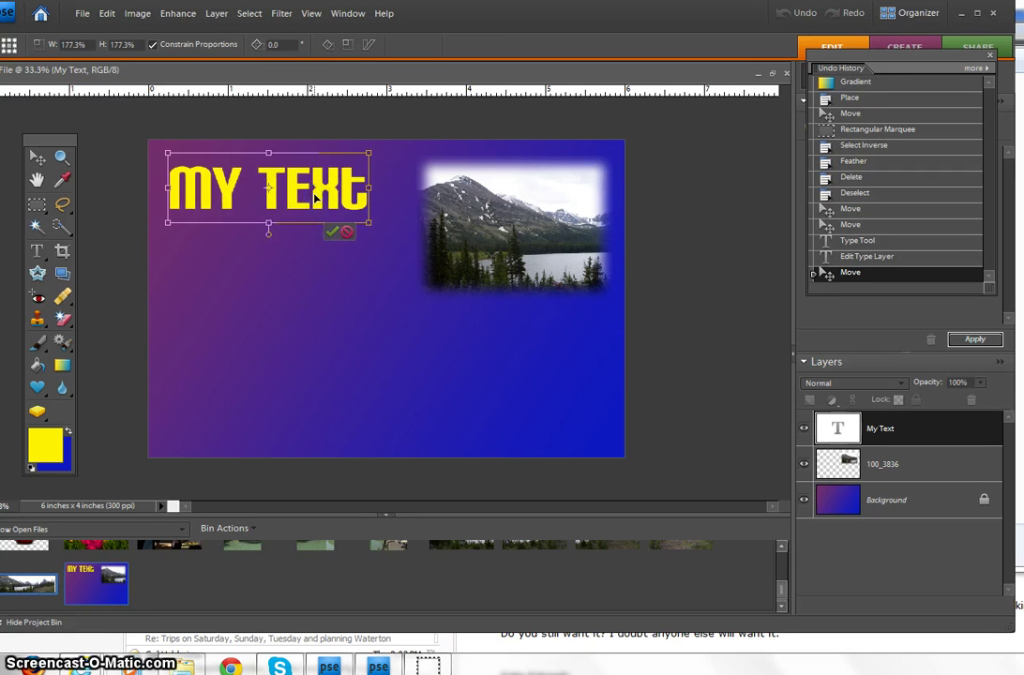
pyautogui.click(331, 230)
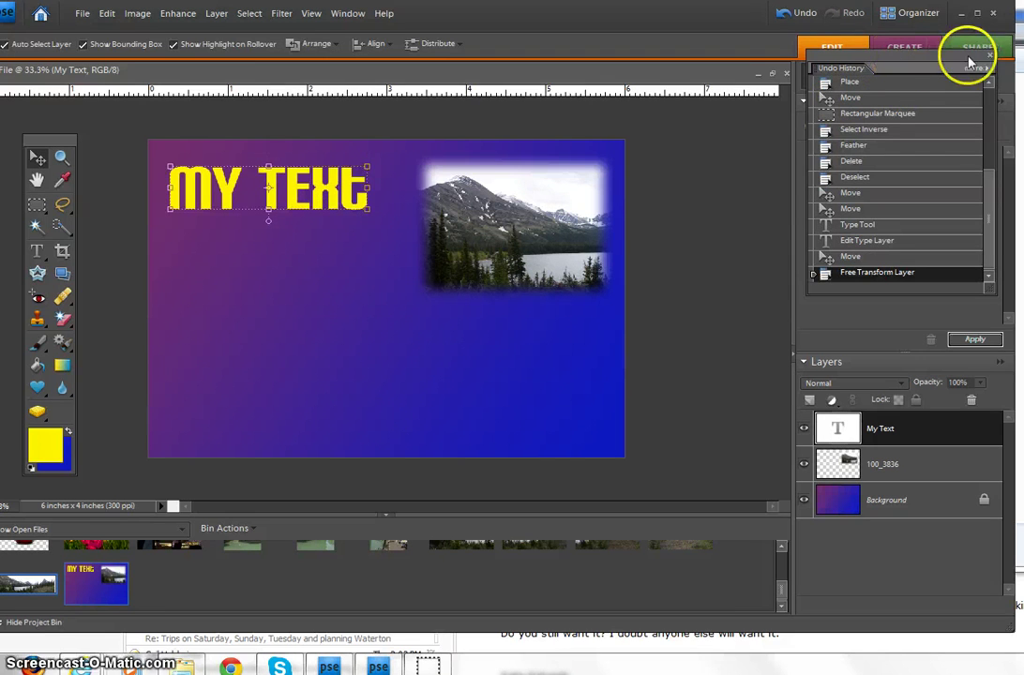
# Step: Close the floating Undo History palette to uncover the drop shadow layer styles
pyautogui.click(991, 57)
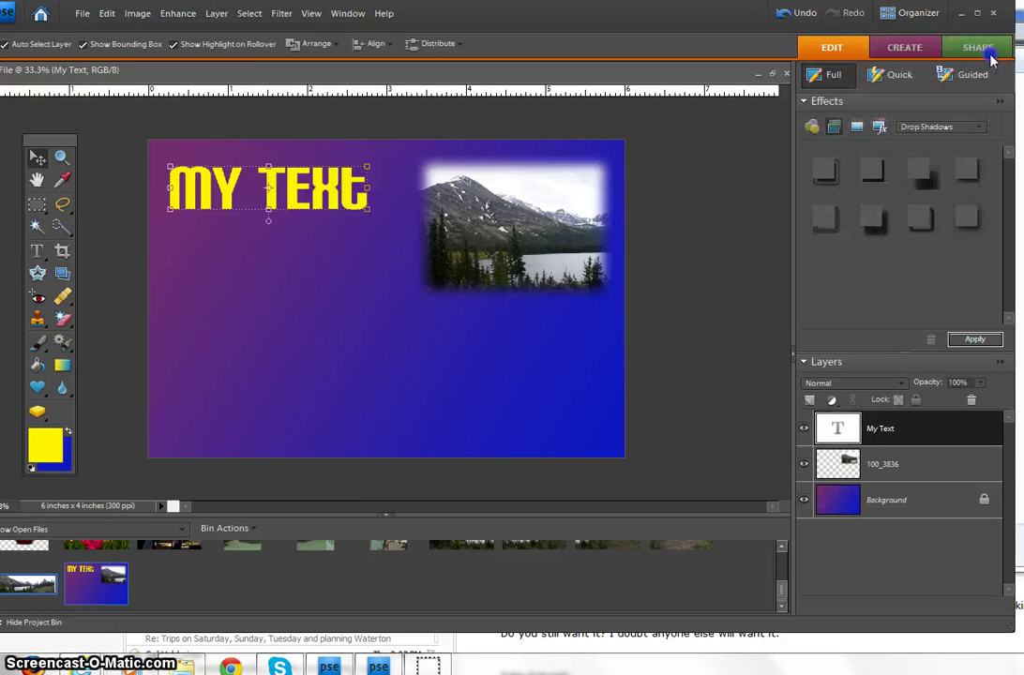
pyautogui.click(813, 126)
pyautogui.click(834, 127)
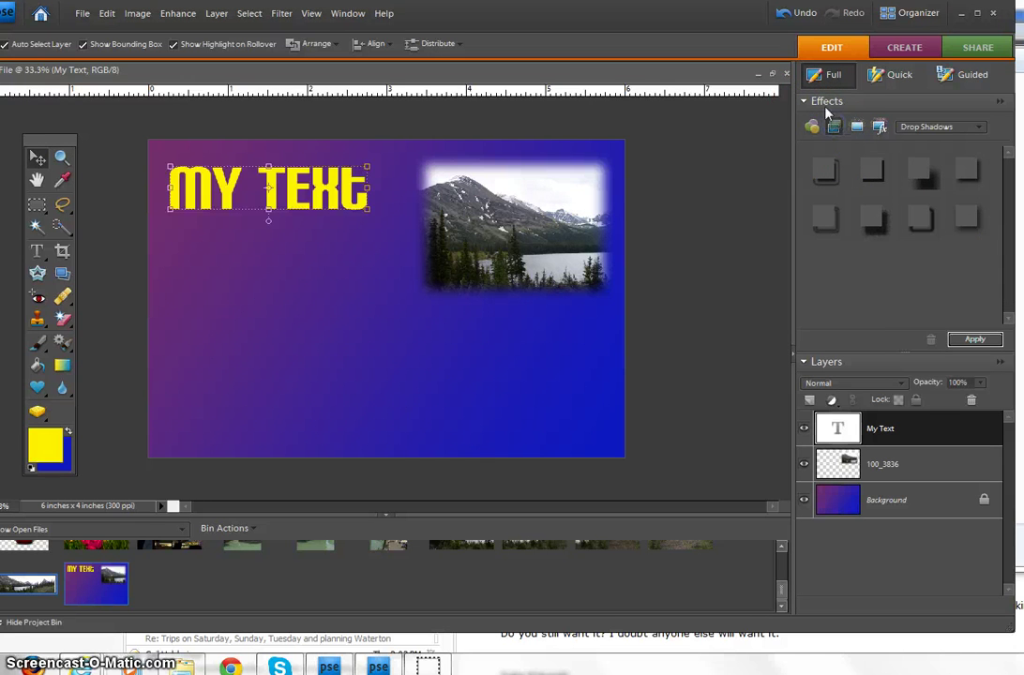
pyautogui.click(344, 15)
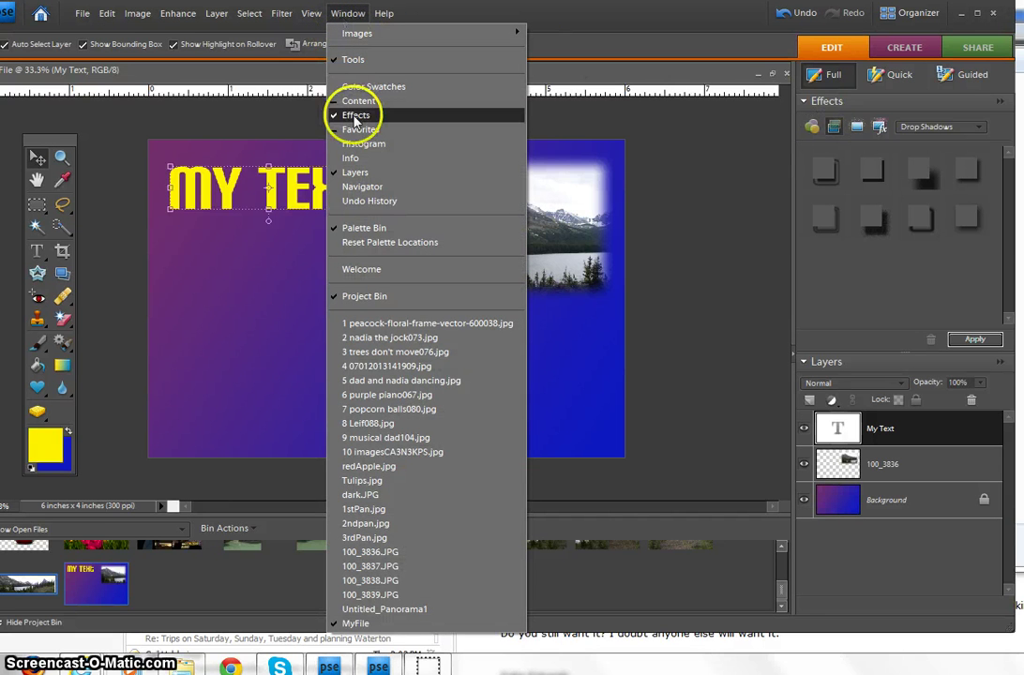
pyautogui.click(634, 17)
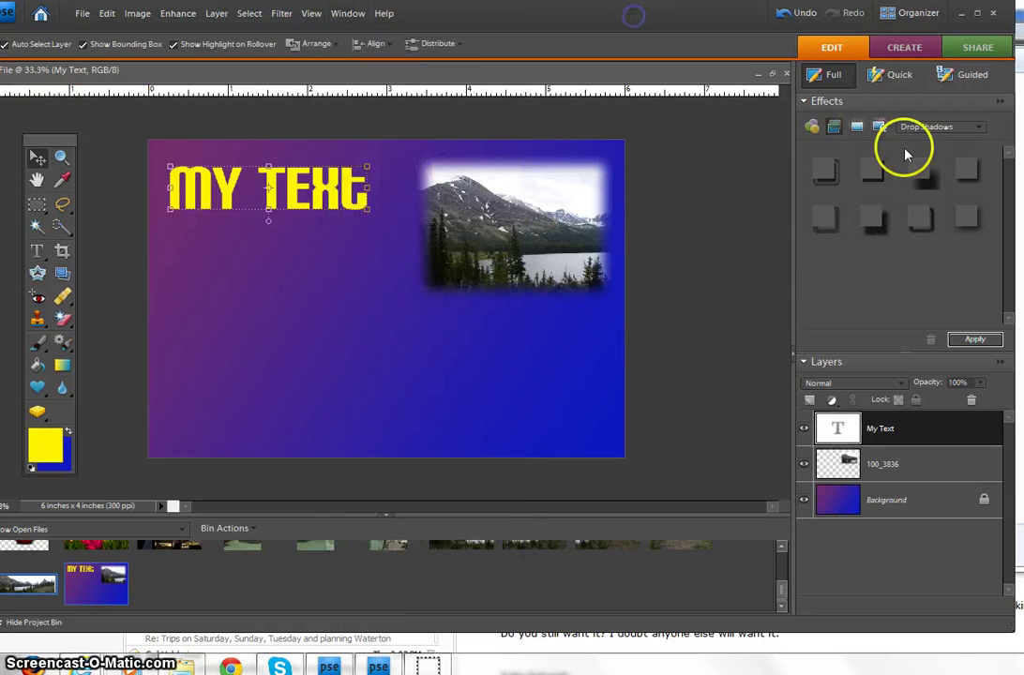
# Step: Try different drop shadow styles on the My Text layer, including Low, and settle on Outline
pyautogui.doubleClick(920, 173)
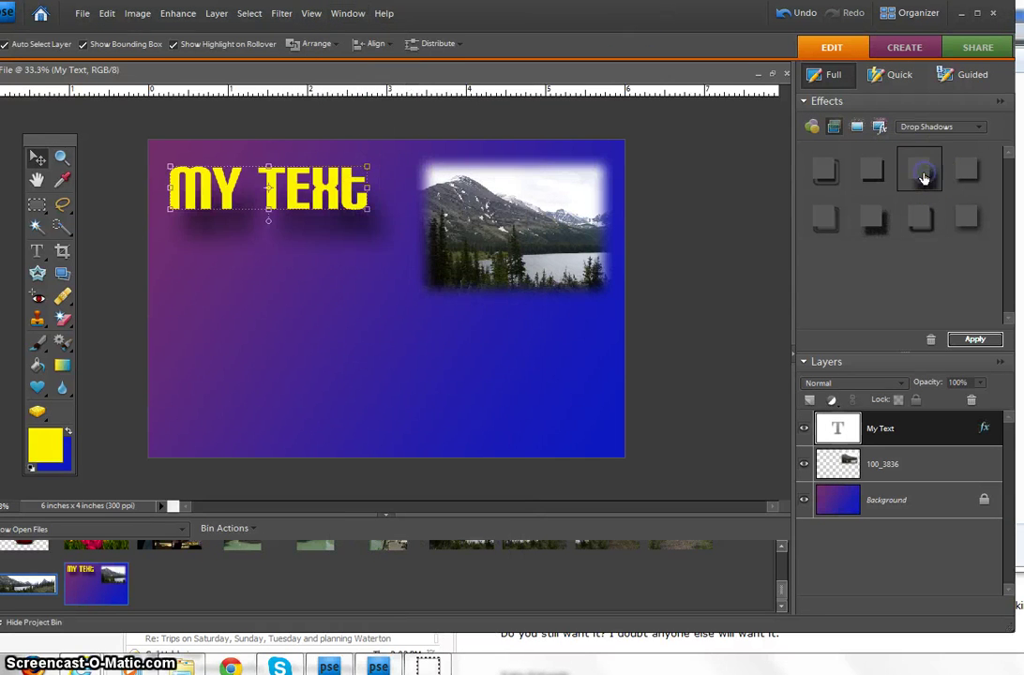
pyautogui.doubleClick(967, 170)
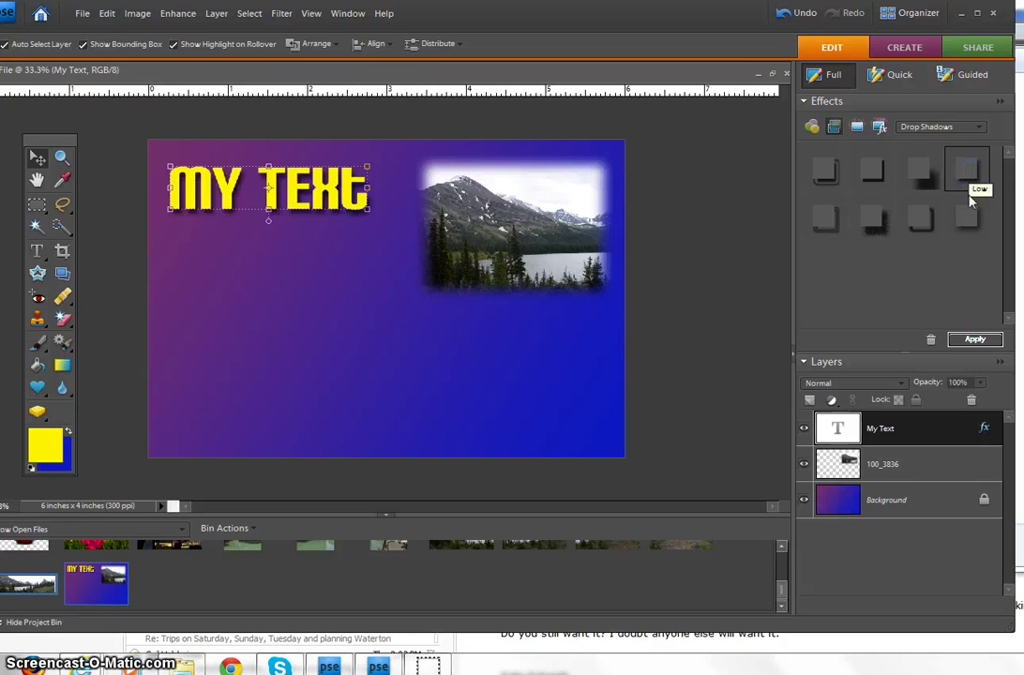
pyautogui.doubleClick(918, 218)
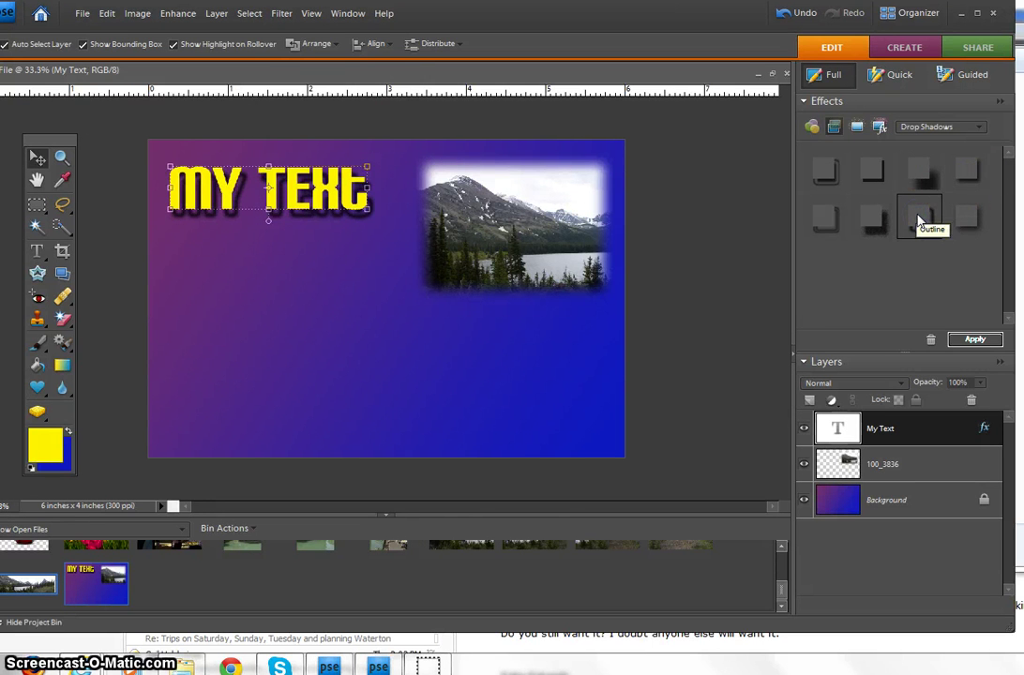
# Step: Try several Bevels styles on the My Text layer, including Simple Inner, and settle on the second bevel in the second row
pyautogui.click(943, 128)
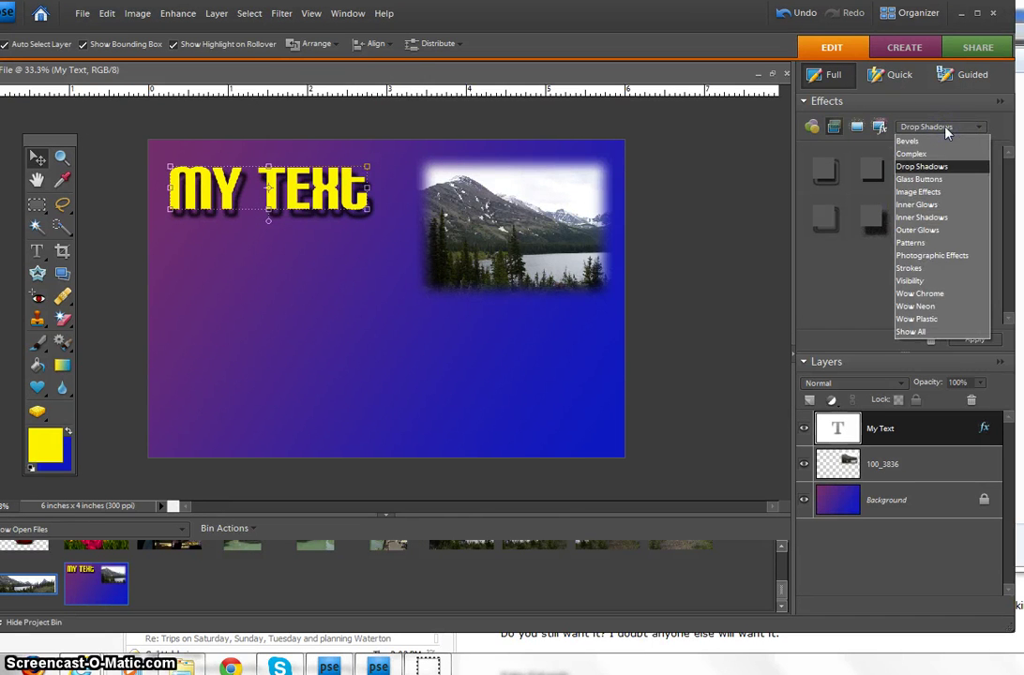
pyautogui.click(907, 141)
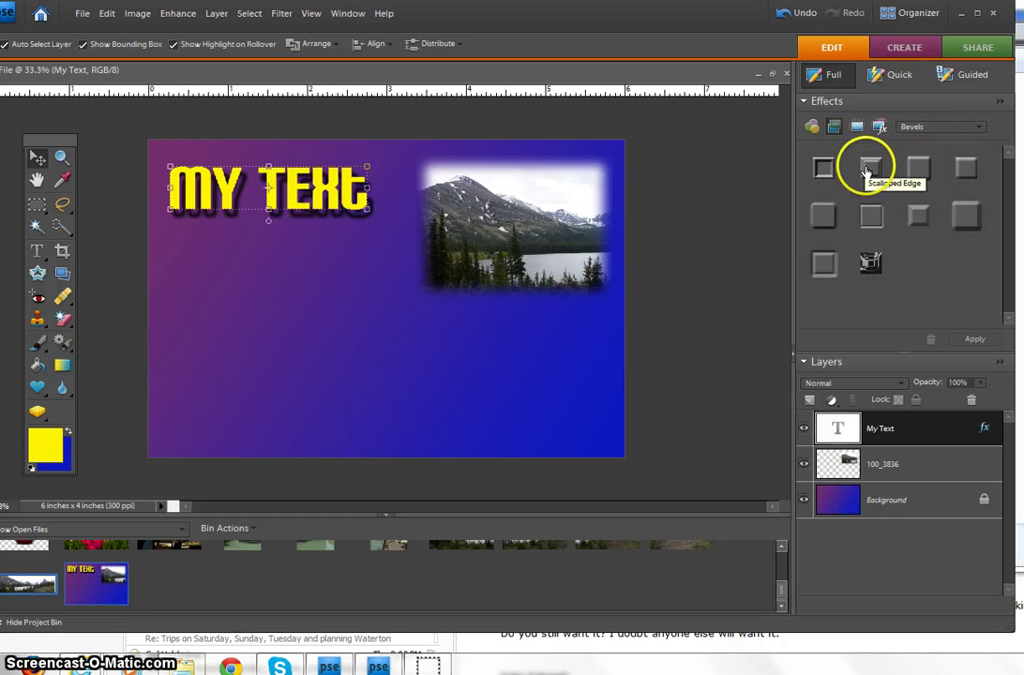
pyautogui.doubleClick(867, 169)
pyautogui.doubleClick(919, 166)
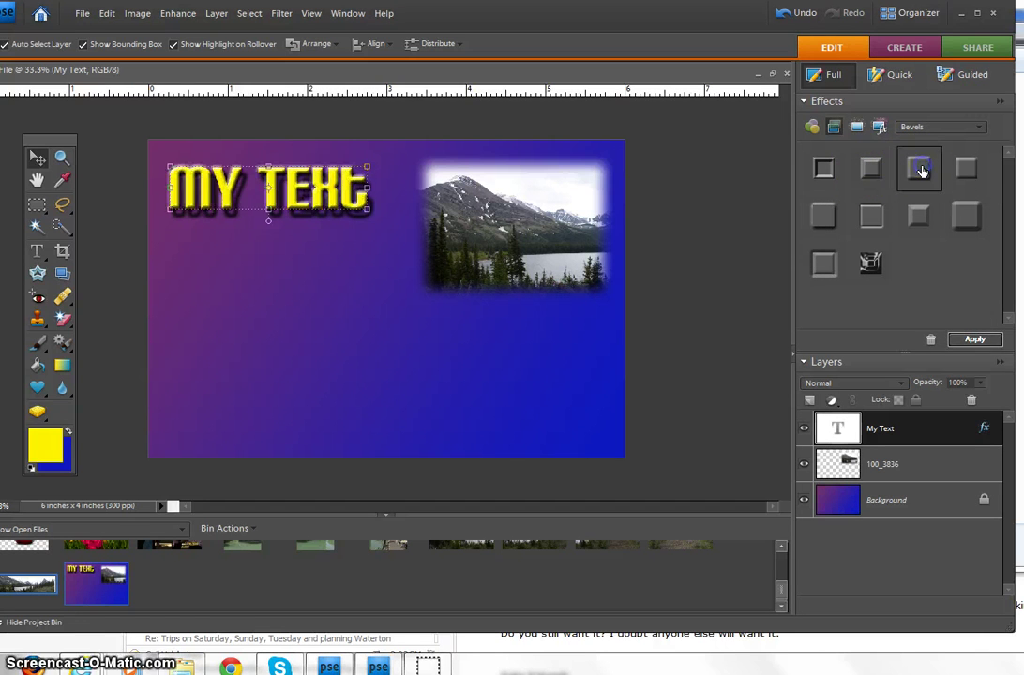
pyautogui.click(969, 171)
pyautogui.doubleClick(973, 178)
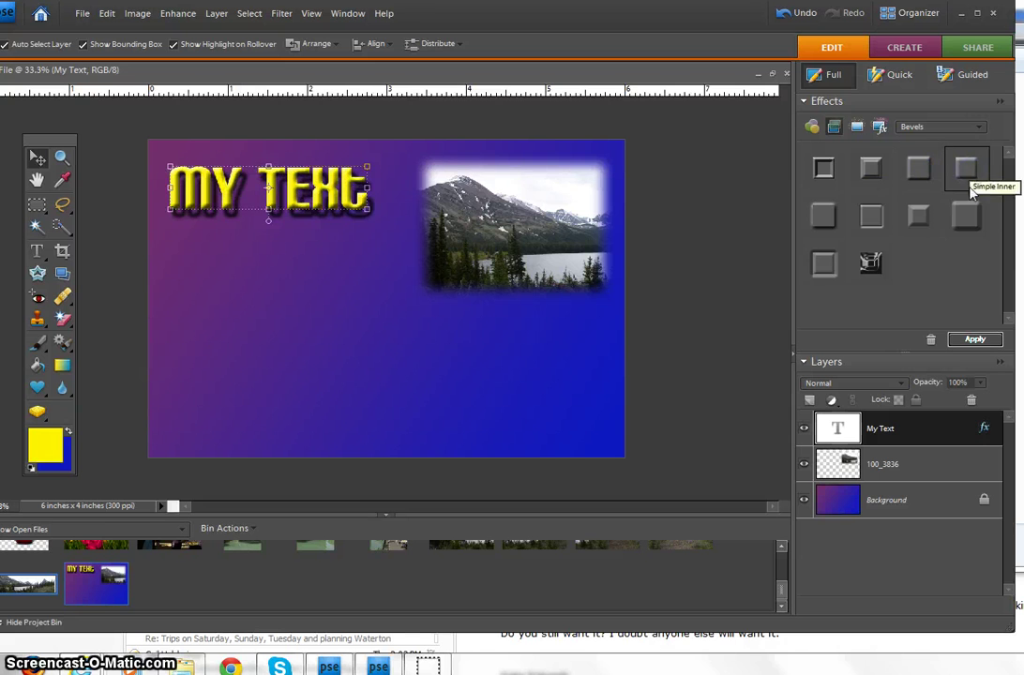
pyautogui.click(967, 217)
pyautogui.doubleClick(968, 221)
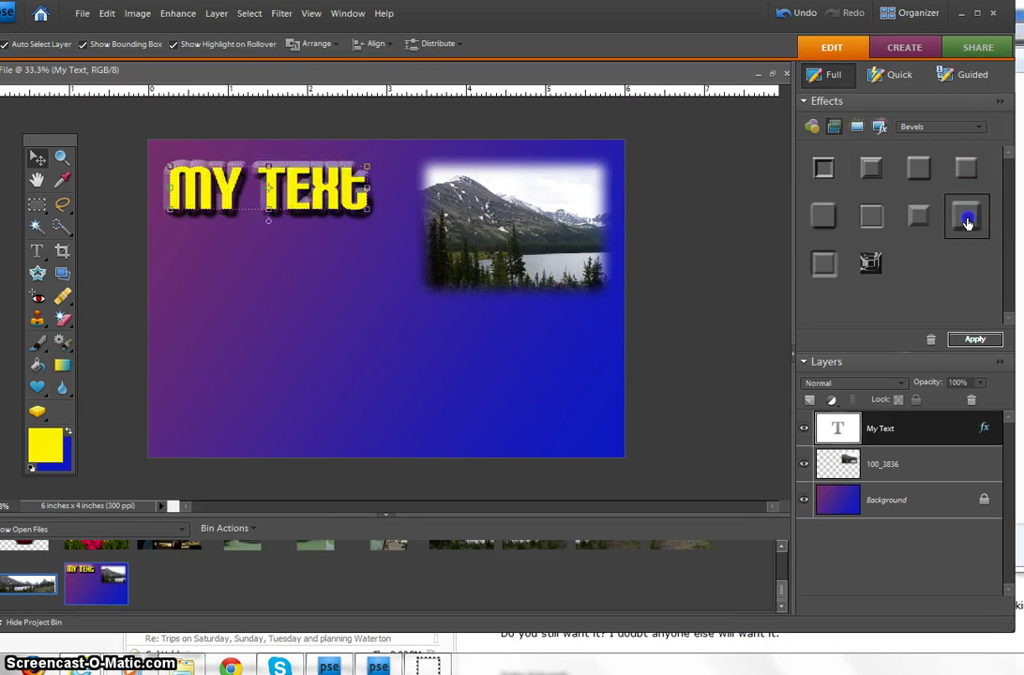
pyautogui.doubleClick(919, 218)
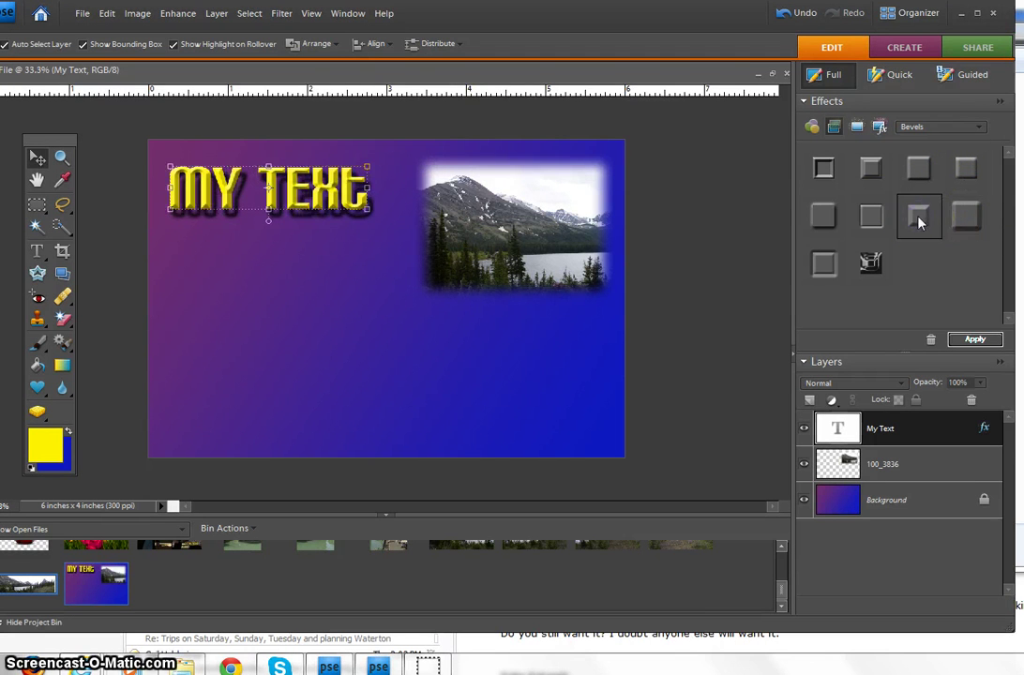
pyautogui.doubleClick(869, 215)
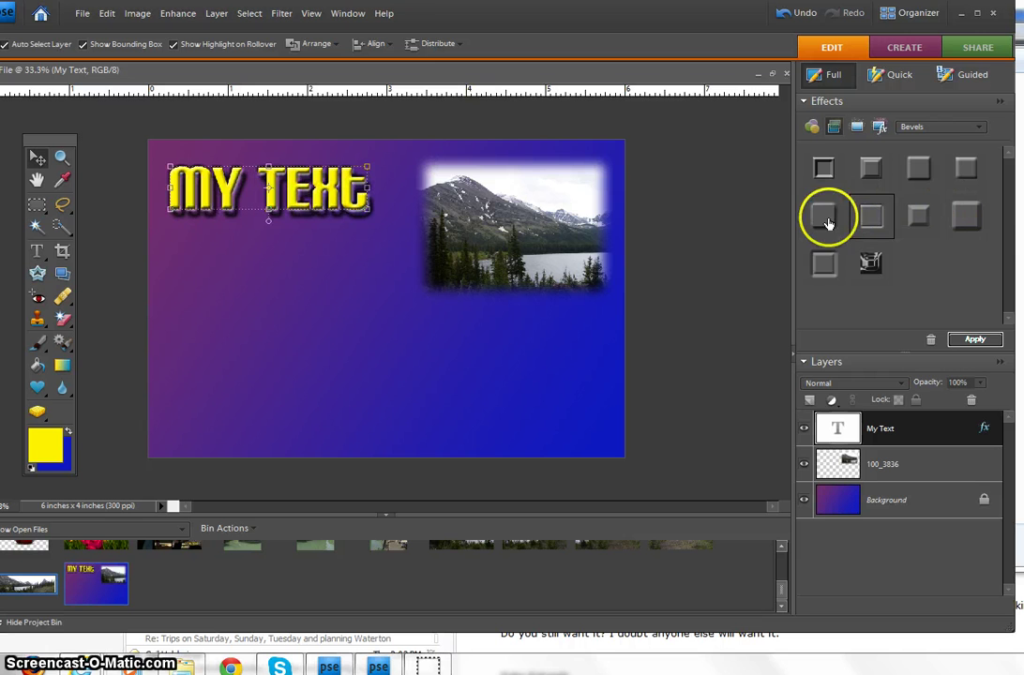
pyautogui.click(941, 128)
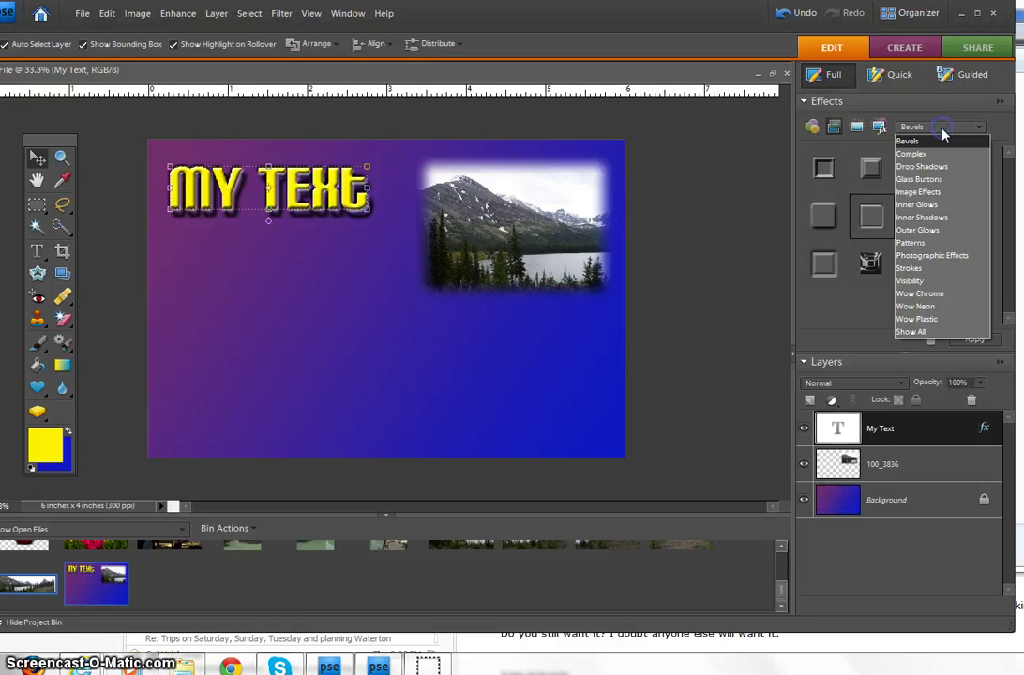
pyautogui.click(941, 169)
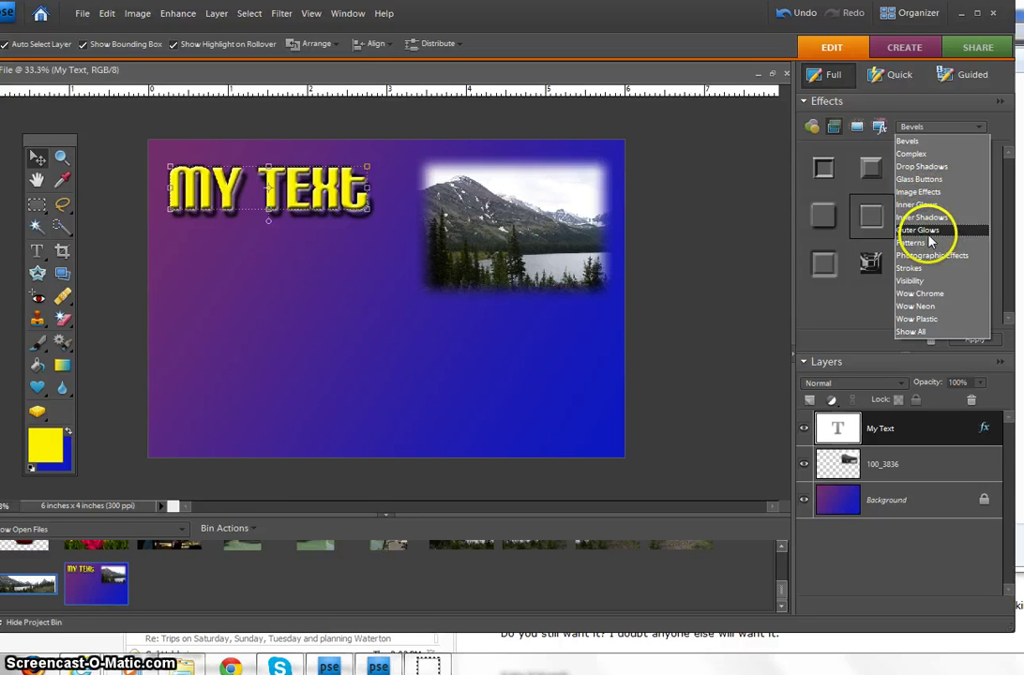
pyautogui.click(778, 222)
# Step: Scale the My Text title to about 144% and place it lower so its last letters overlap the photo
pyautogui.moveTo(327, 201); pyautogui.dragTo(424, 253)
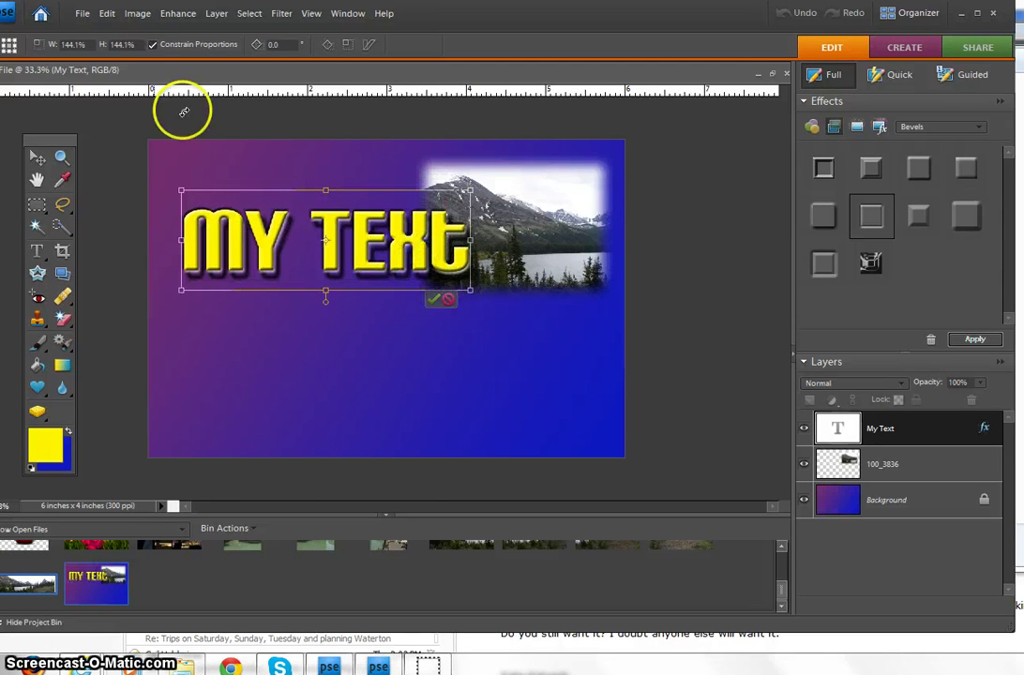
pyautogui.click(435, 298)
# Step: Try several Bevels styles on the photo layer, including Simple Inner and Scalloped Edge, and settle on the third bevel in the first row
pyautogui.click(539, 205)
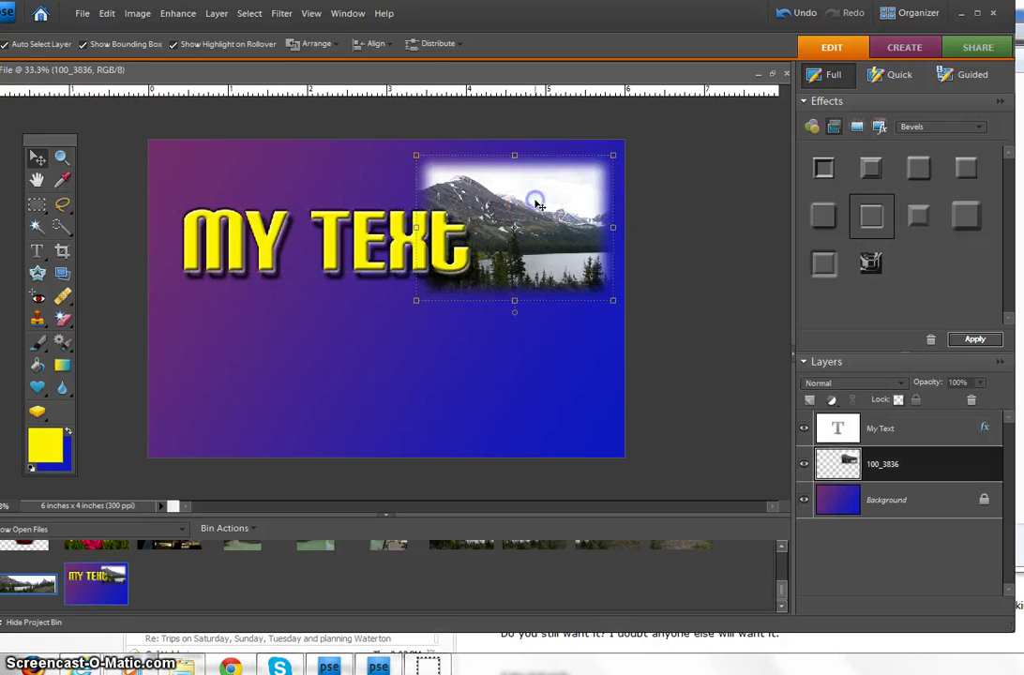
pyautogui.doubleClick(966, 168)
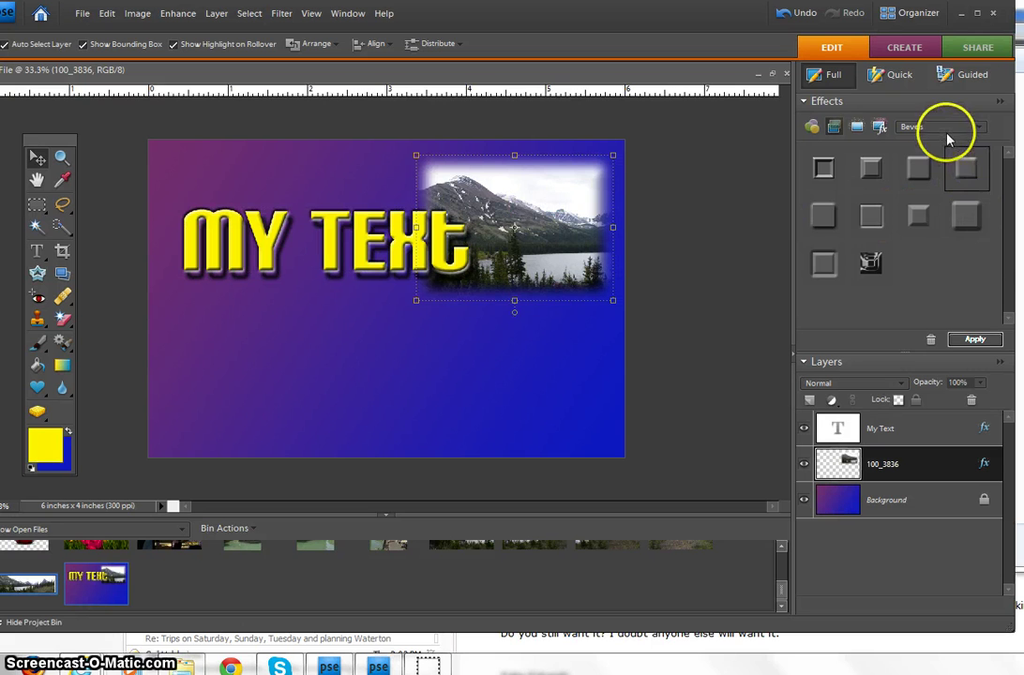
pyautogui.click(946, 129)
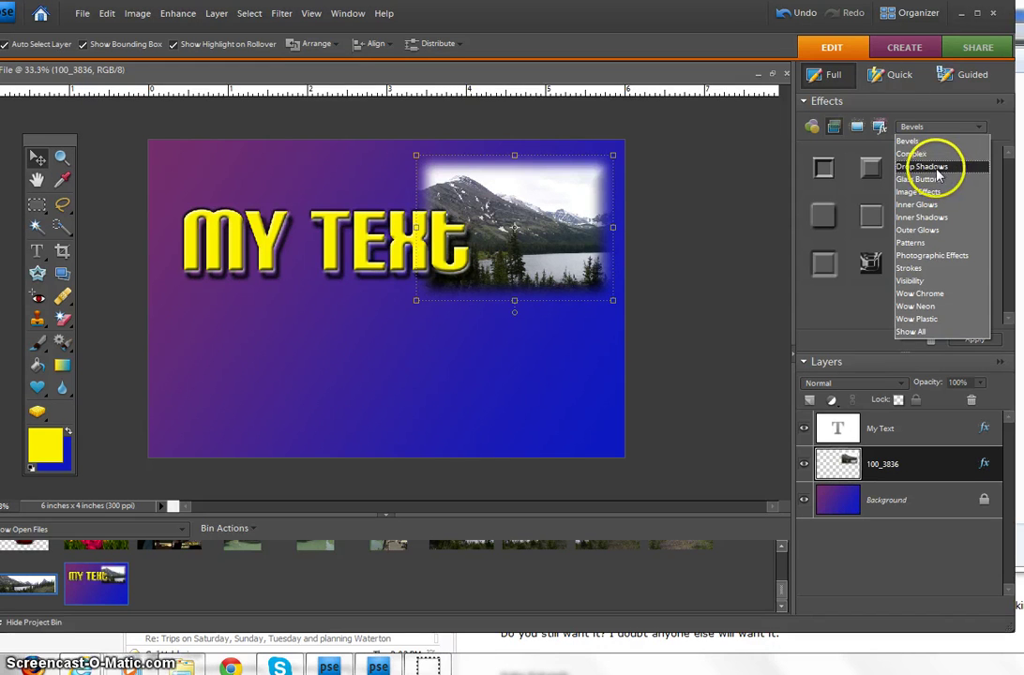
pyautogui.click(928, 140)
pyautogui.click(868, 175)
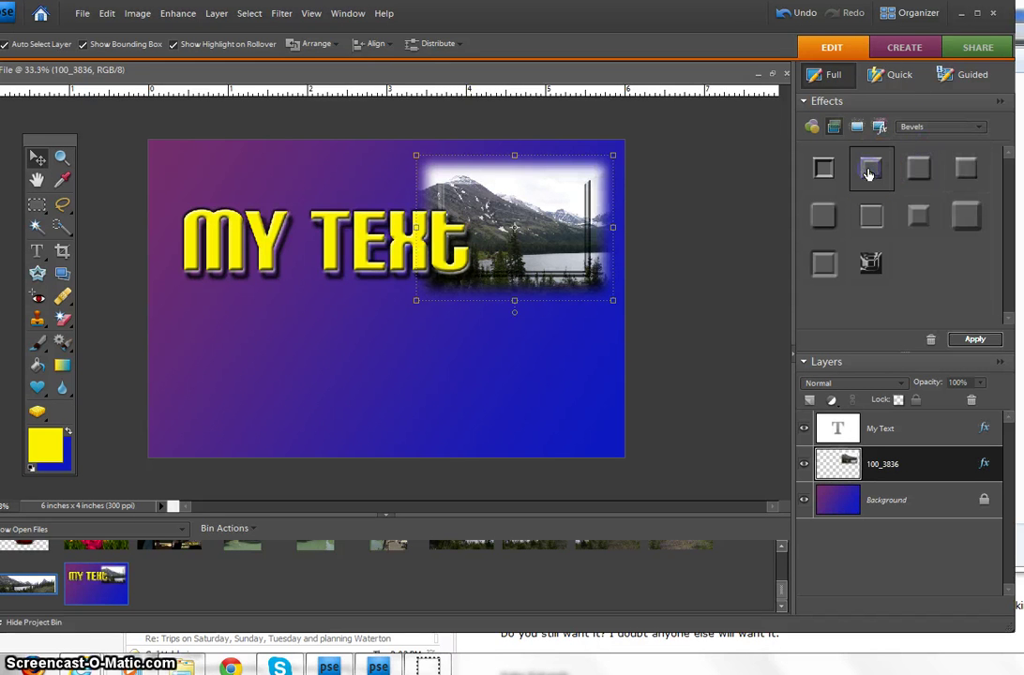
pyautogui.click(914, 197)
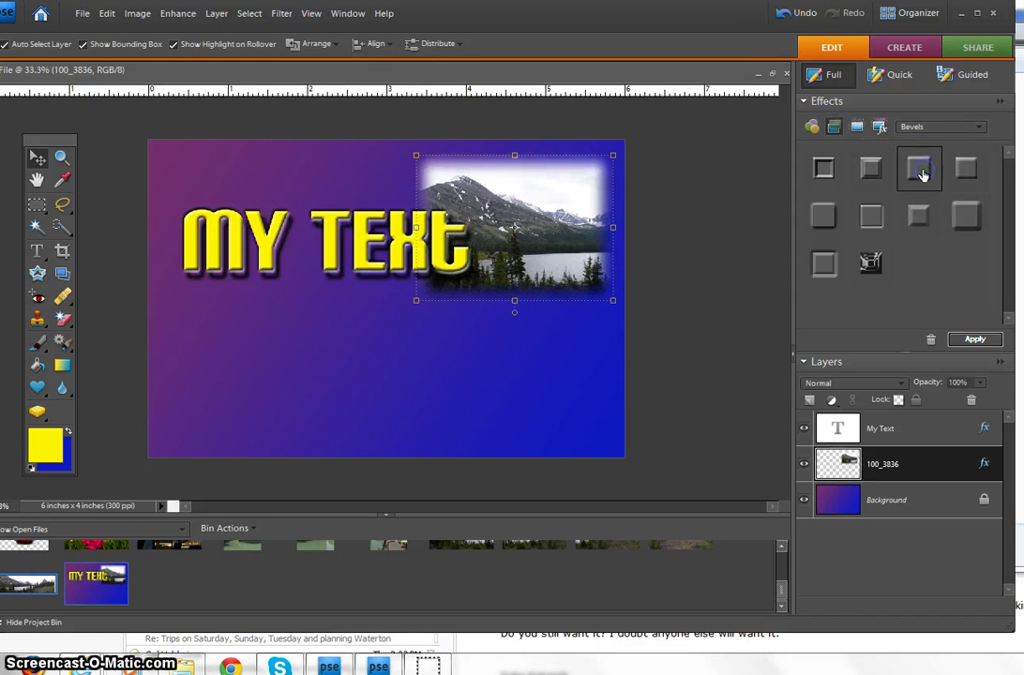
# Step: Simplify the My Text layer and the 100_3836 photo layer
pyautogui.click(693, 251)
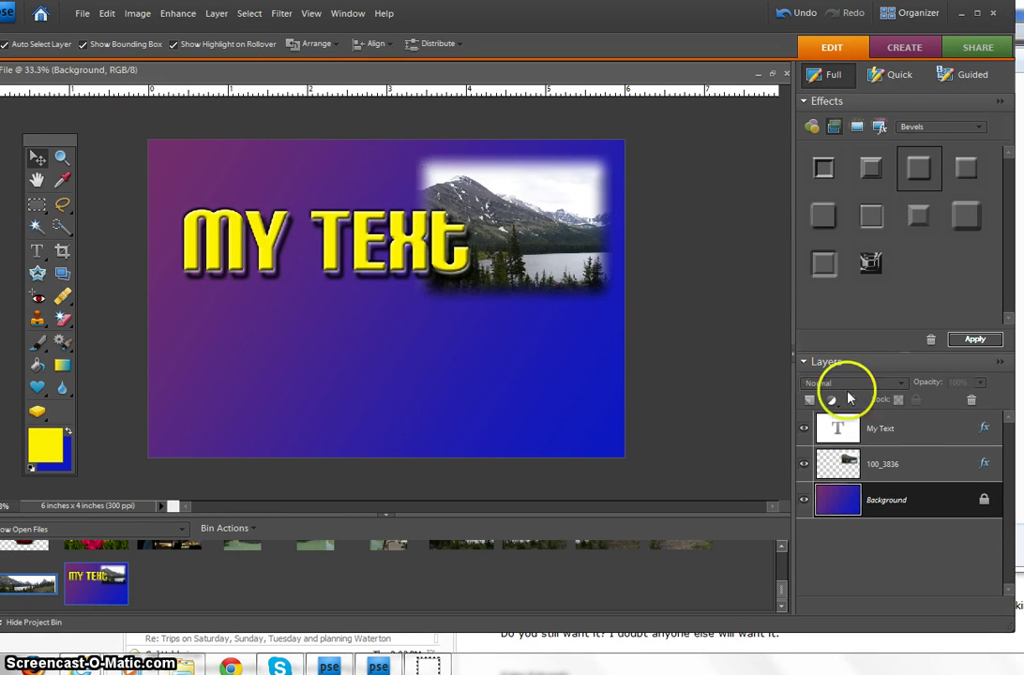
pyautogui.click(893, 432)
pyautogui.click(891, 465)
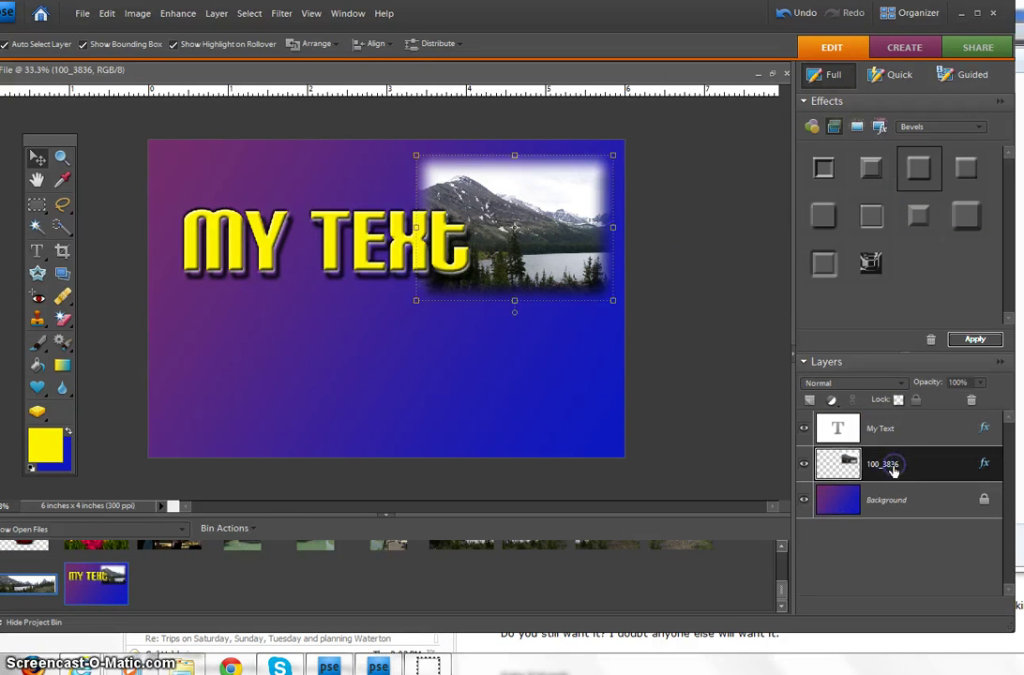
pyautogui.click(901, 435)
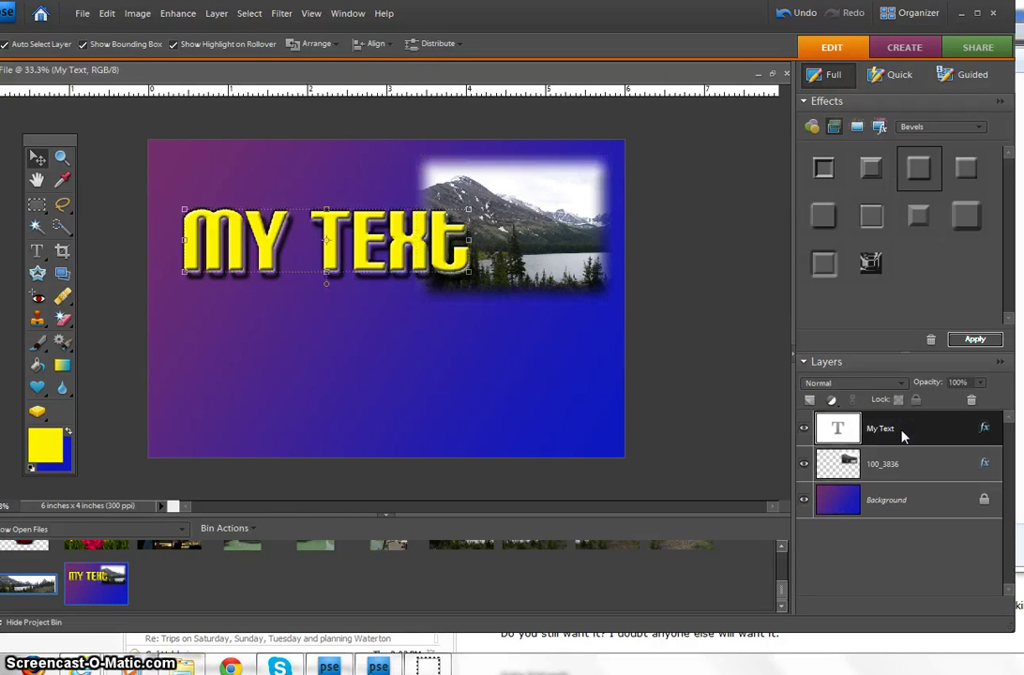
pyautogui.rightClick(902, 433)
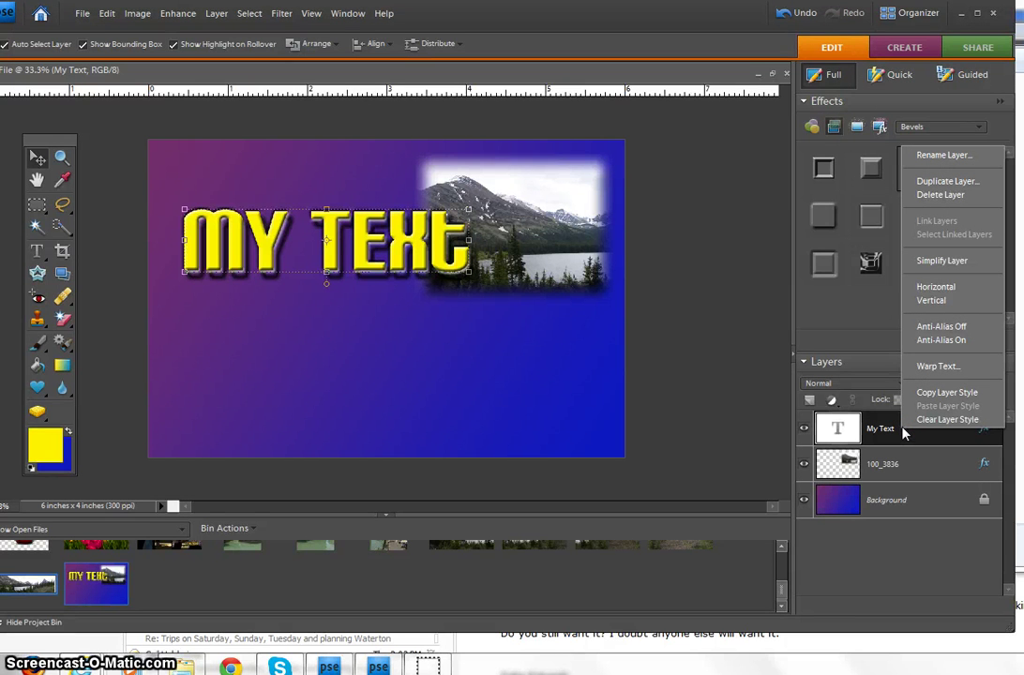
pyautogui.click(893, 433)
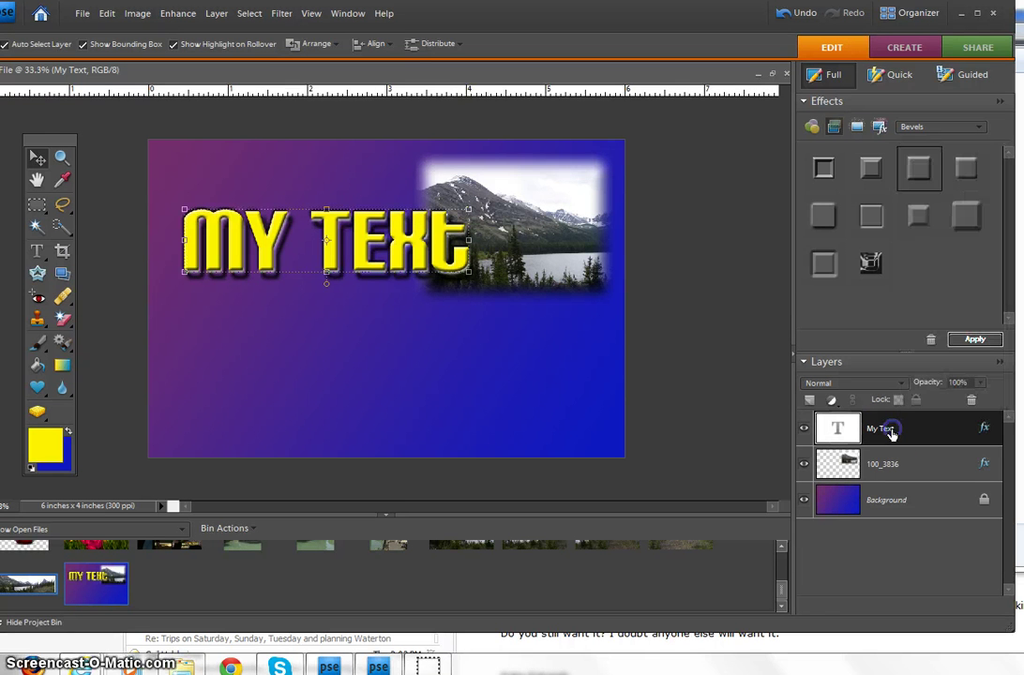
pyautogui.rightClick(893, 431)
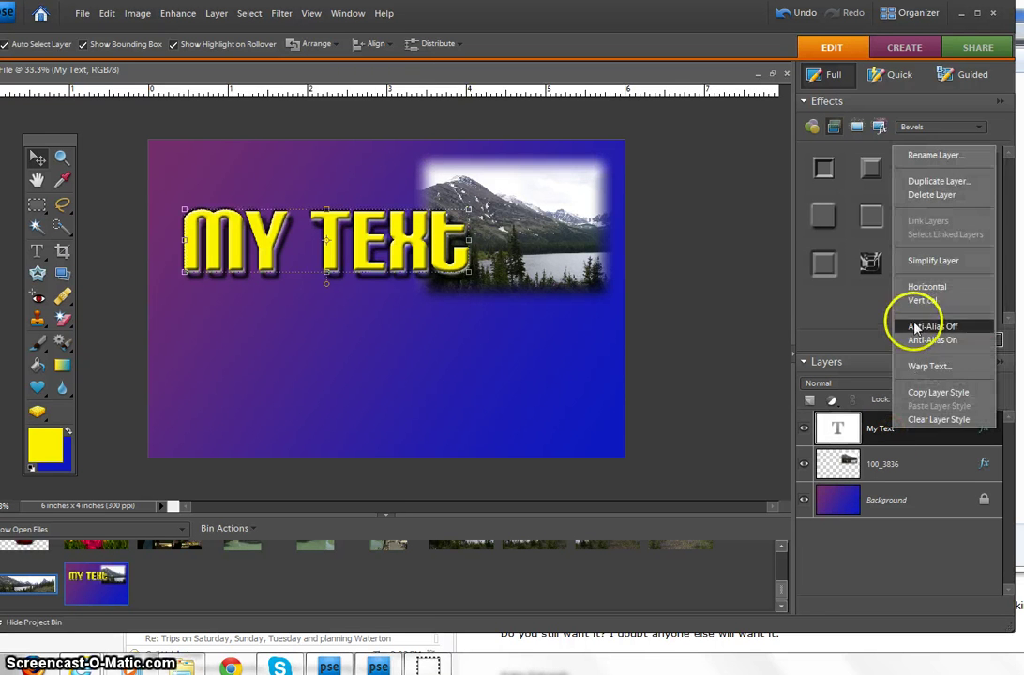
pyautogui.click(922, 260)
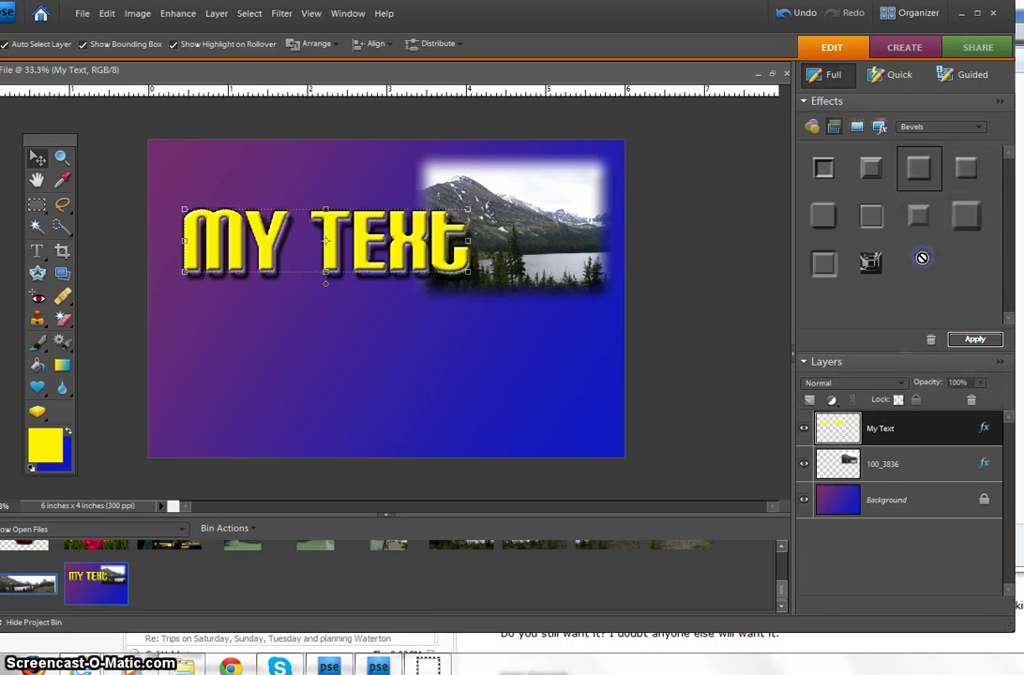
pyautogui.rightClick(909, 467)
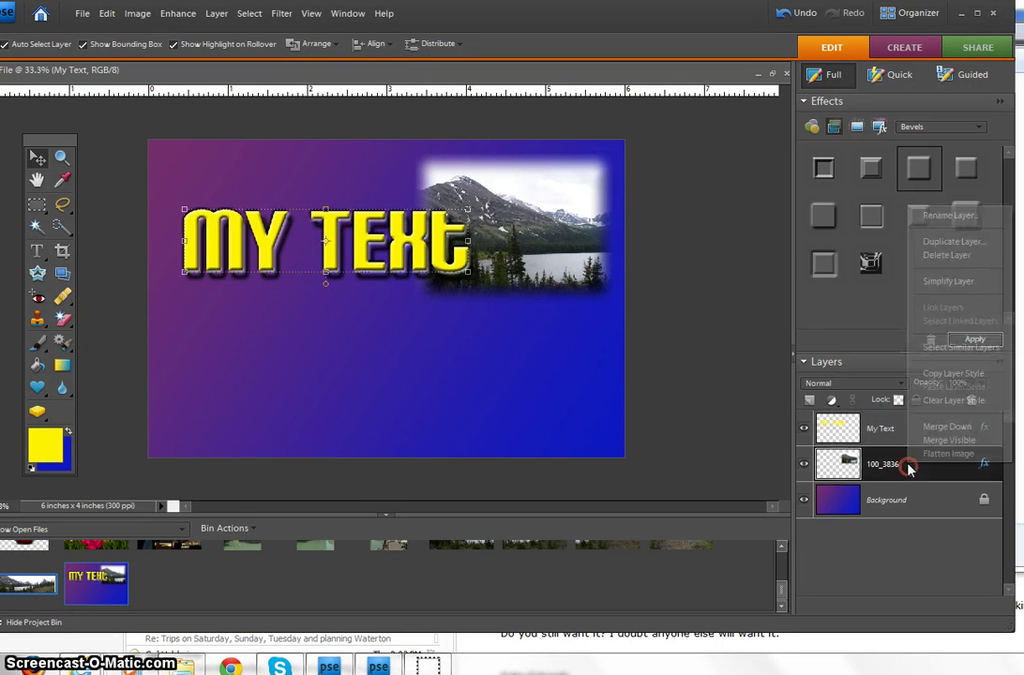
pyautogui.click(947, 280)
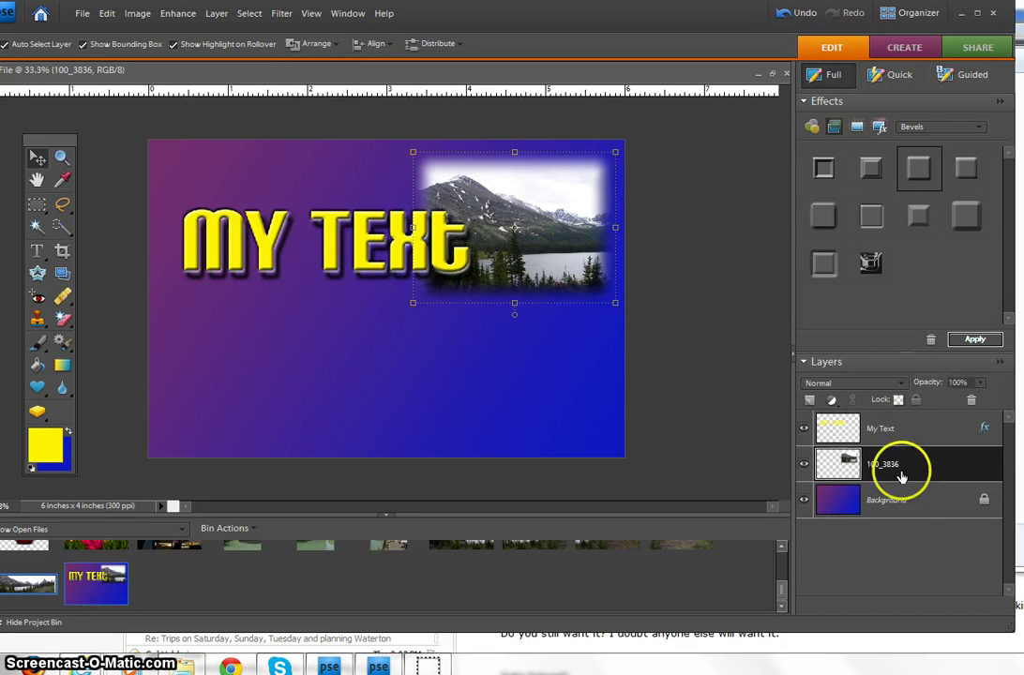
pyautogui.rightClick(903, 504)
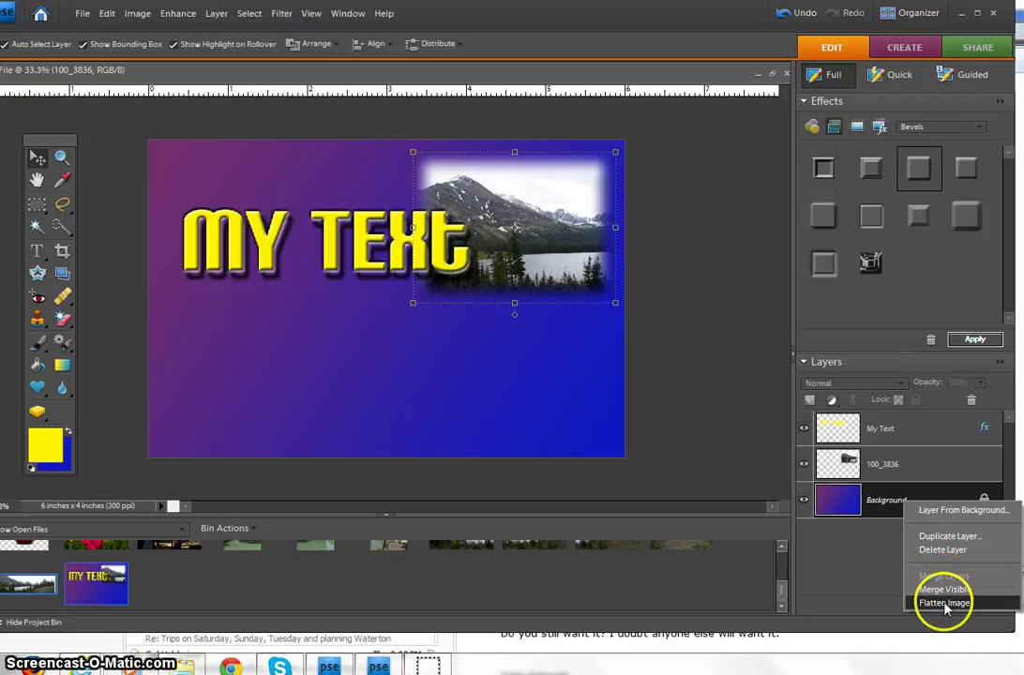
pyautogui.click(498, 256)
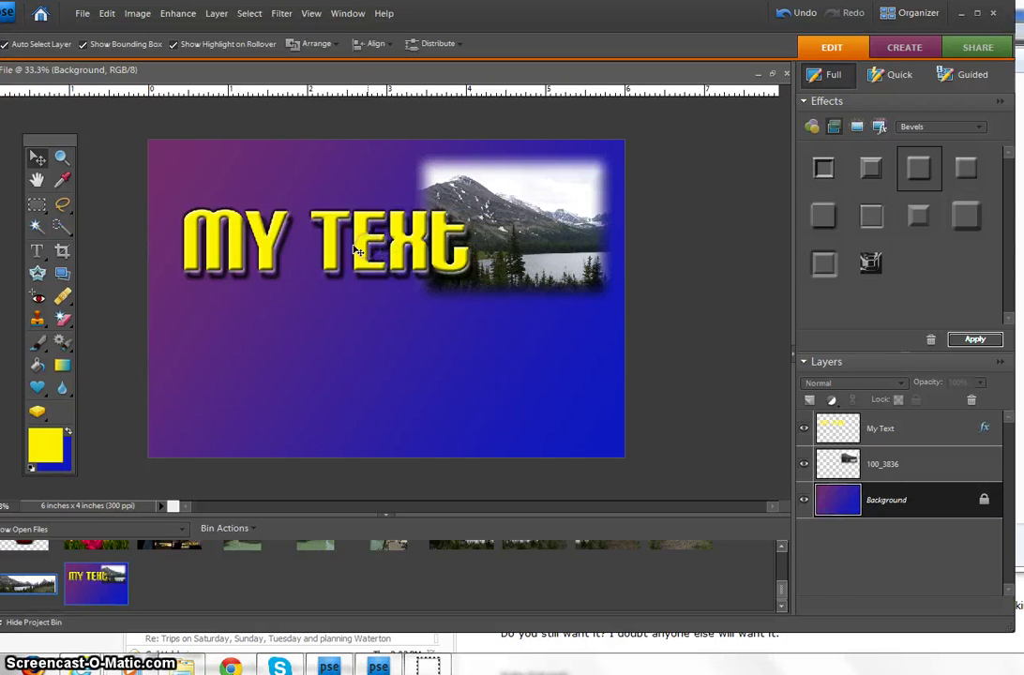
pyautogui.click(281, 230)
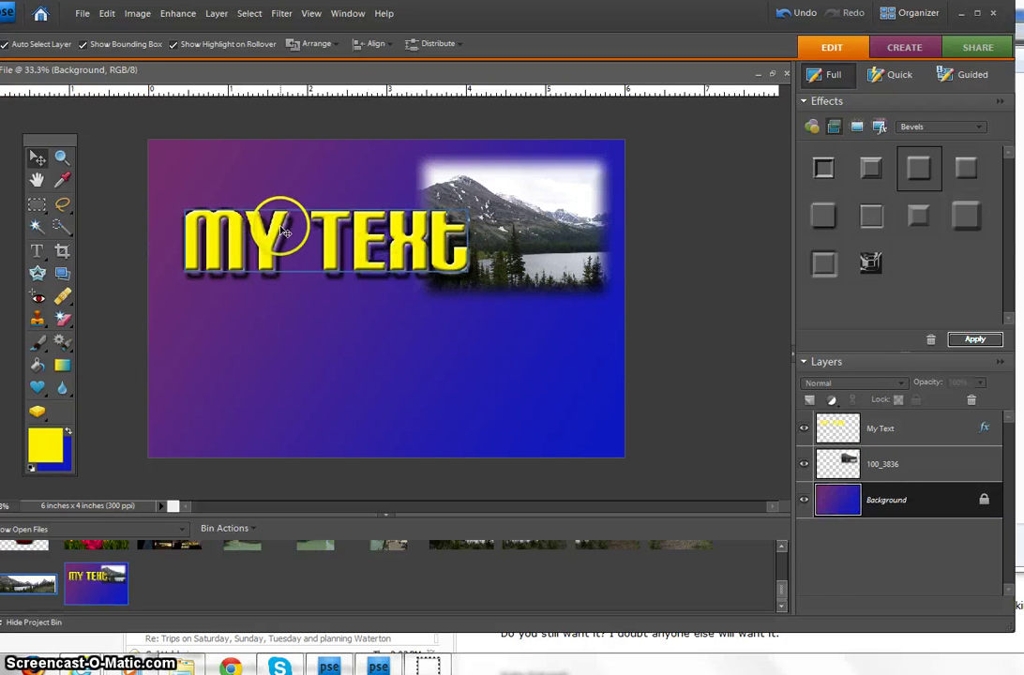
pyautogui.click(217, 14)
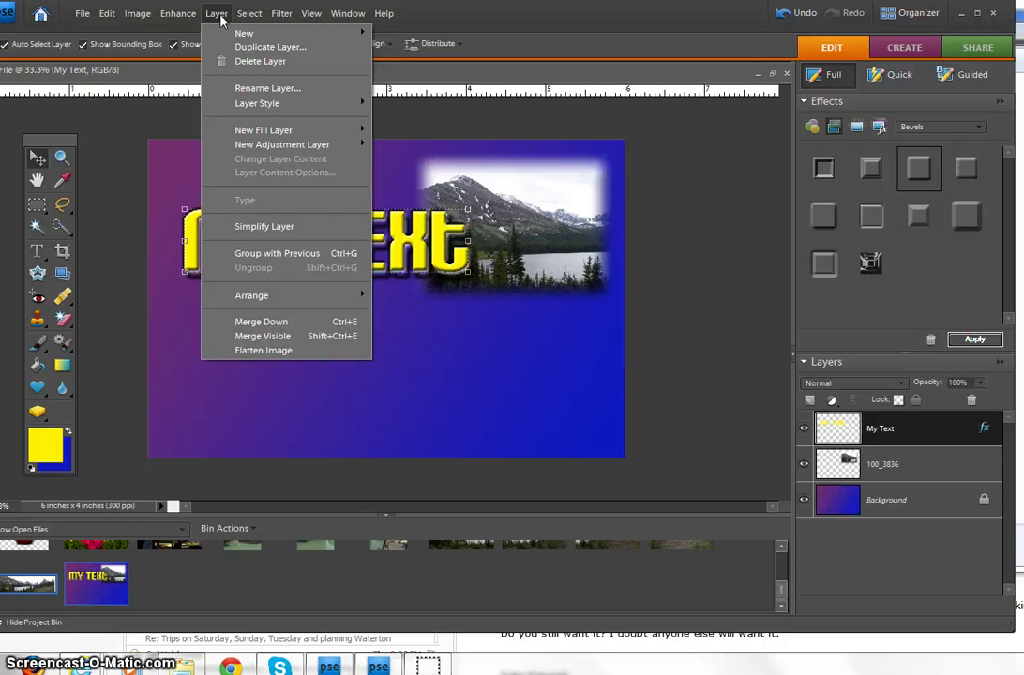
pyautogui.click(488, 298)
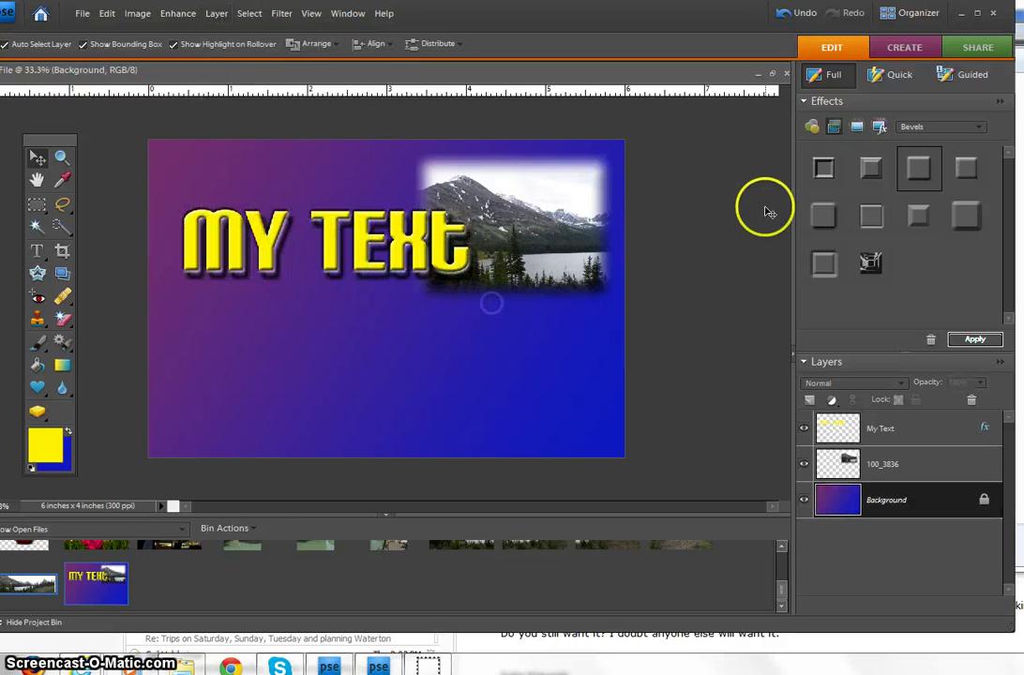
# Step: Revert the image through Undo History to the first Apply Style after Free Transform Layer, and move the My Text title slightly lower
pyautogui.click(340, 14)
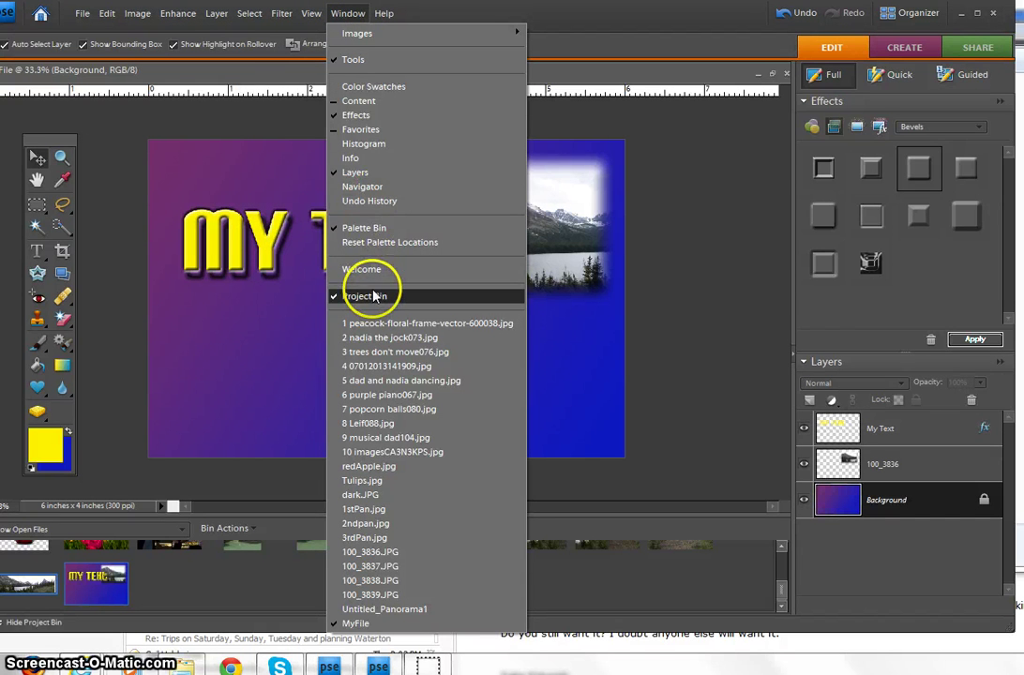
pyautogui.click(369, 200)
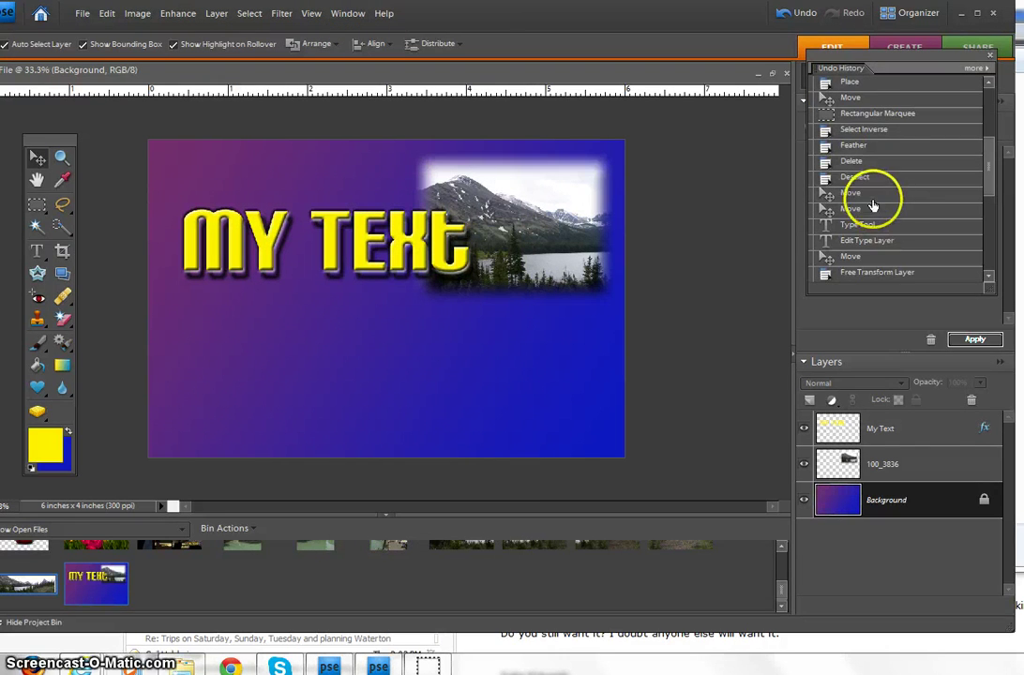
pyautogui.click(880, 233)
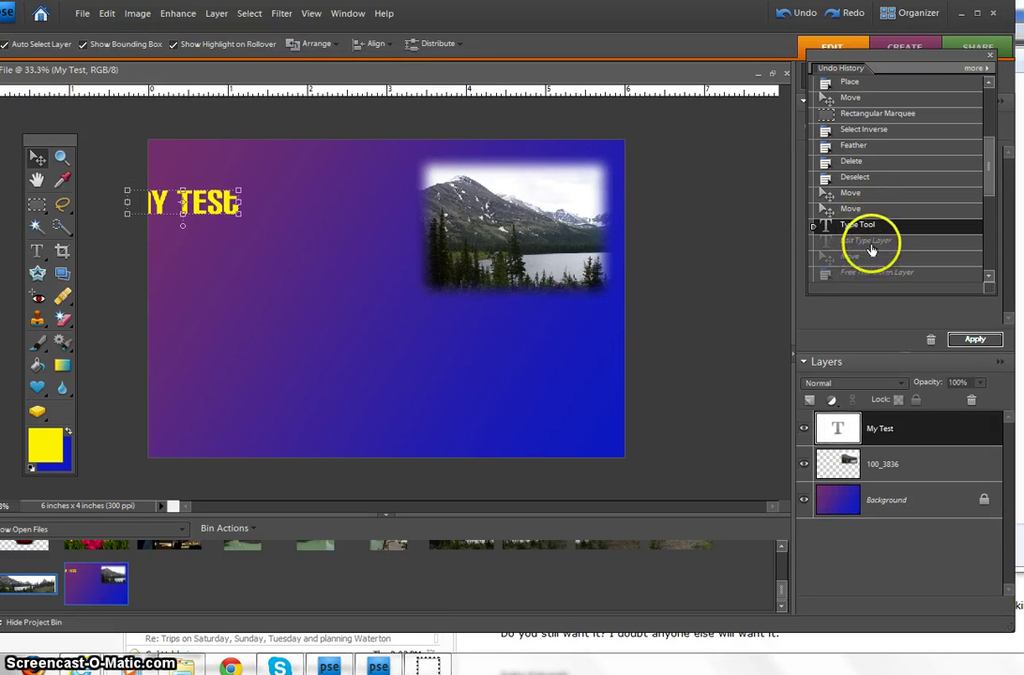
pyautogui.click(868, 242)
pyautogui.click(852, 257)
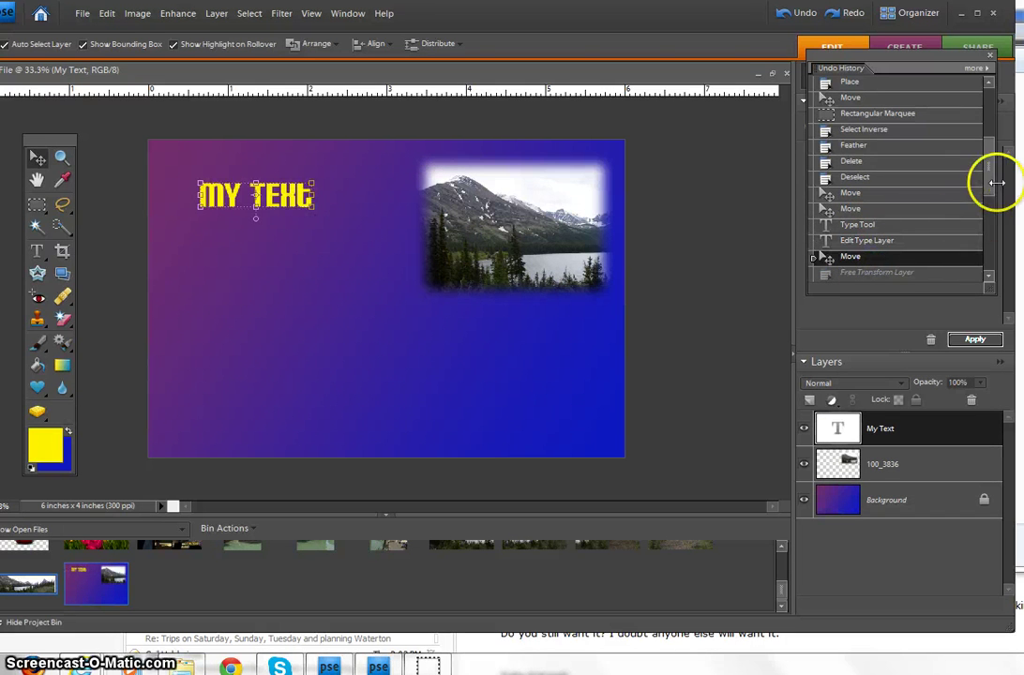
pyautogui.moveTo(989, 189); pyautogui.dragTo(988, 230)
pyautogui.click(877, 187)
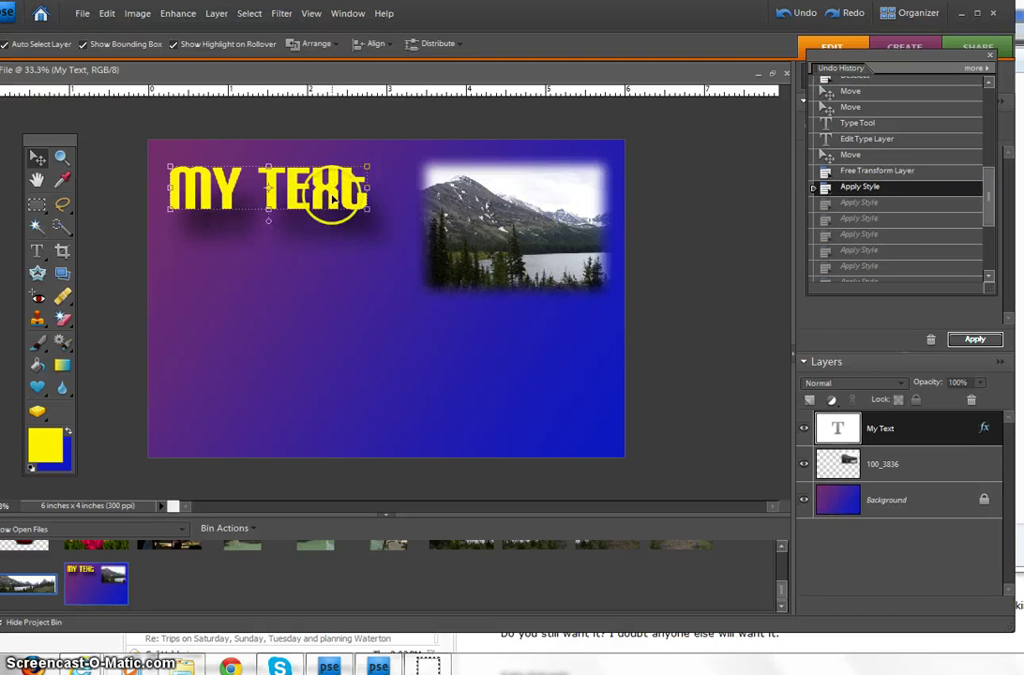
pyautogui.moveTo(339, 178); pyautogui.dragTo(350, 236)
# Step: Try the Arc Lower and Bulge text warps on the My Text title, and settle on a horizontal Arc Upper warp with +41% bend
pyautogui.click(217, 13)
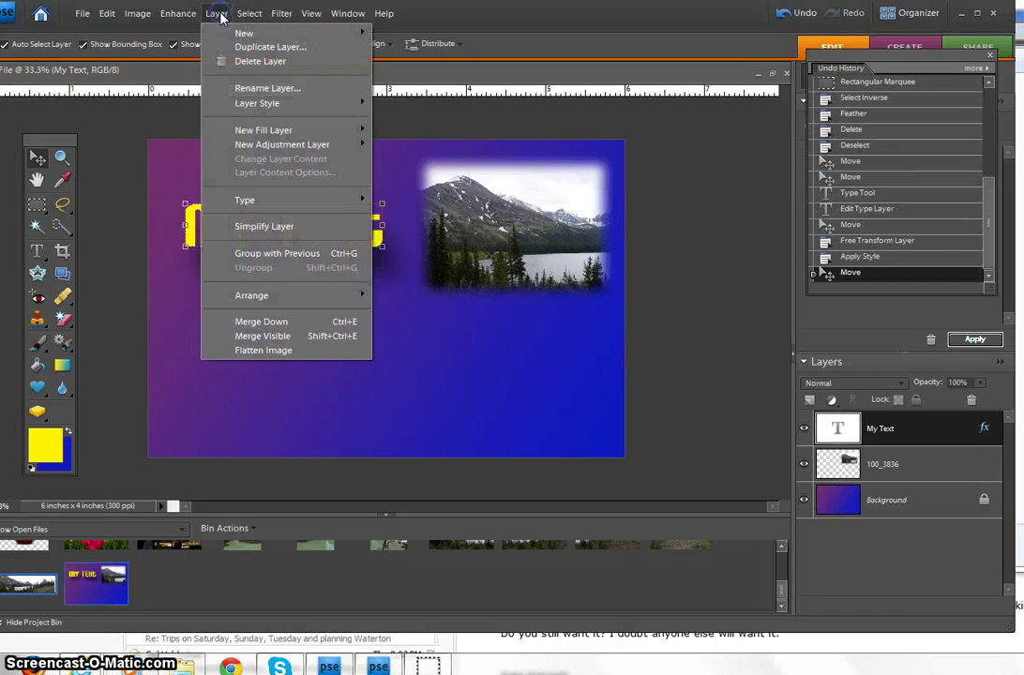
pyautogui.click(248, 201)
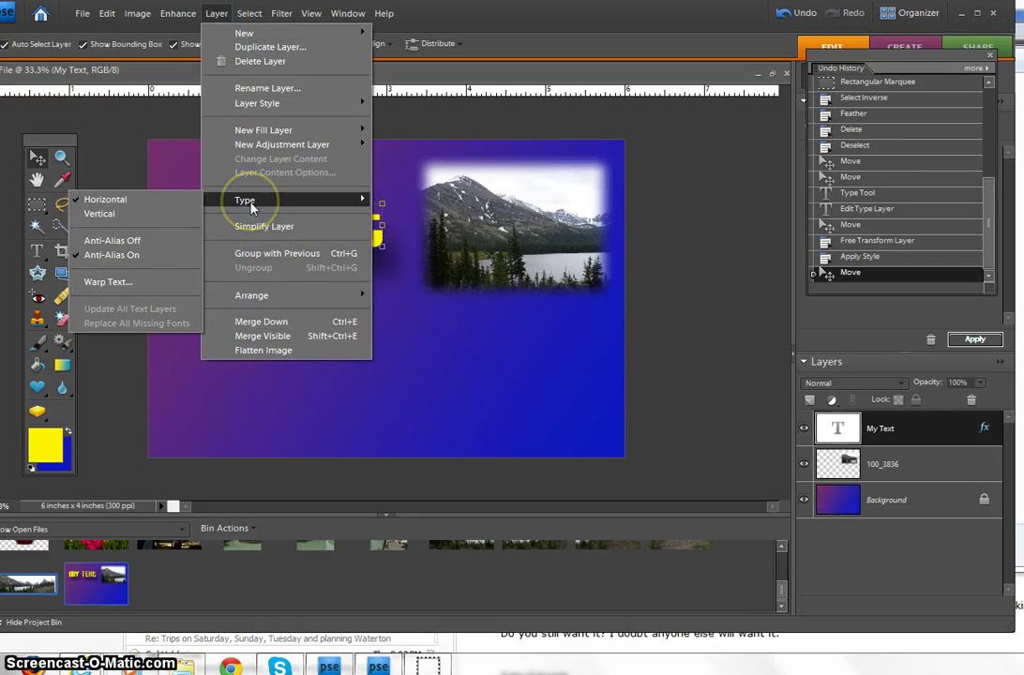
pyautogui.click(94, 282)
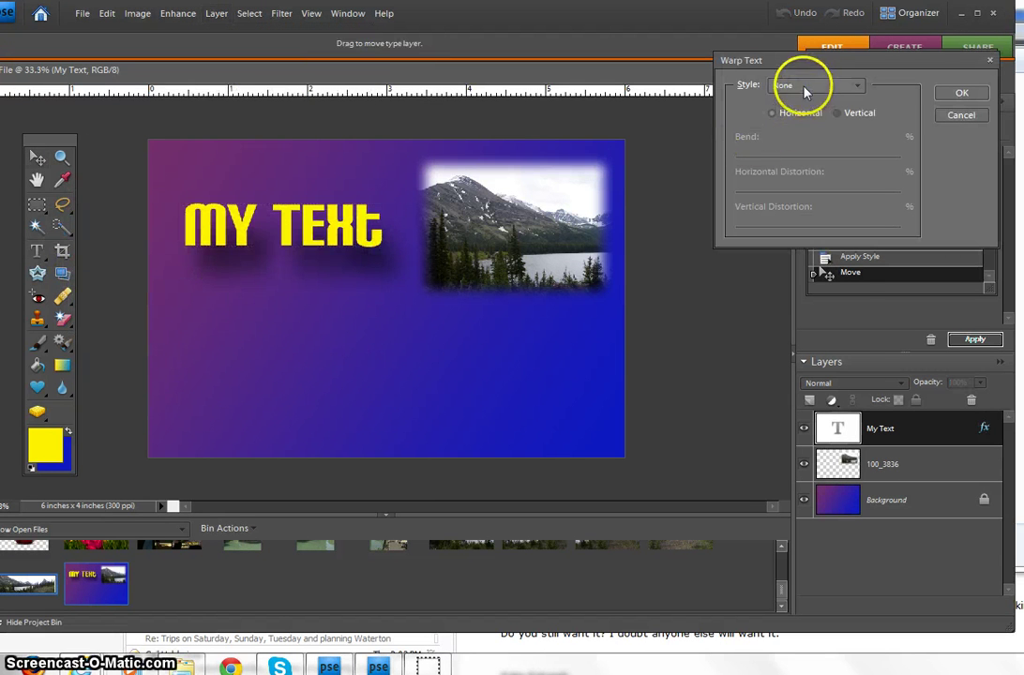
pyautogui.click(805, 87)
pyautogui.click(814, 128)
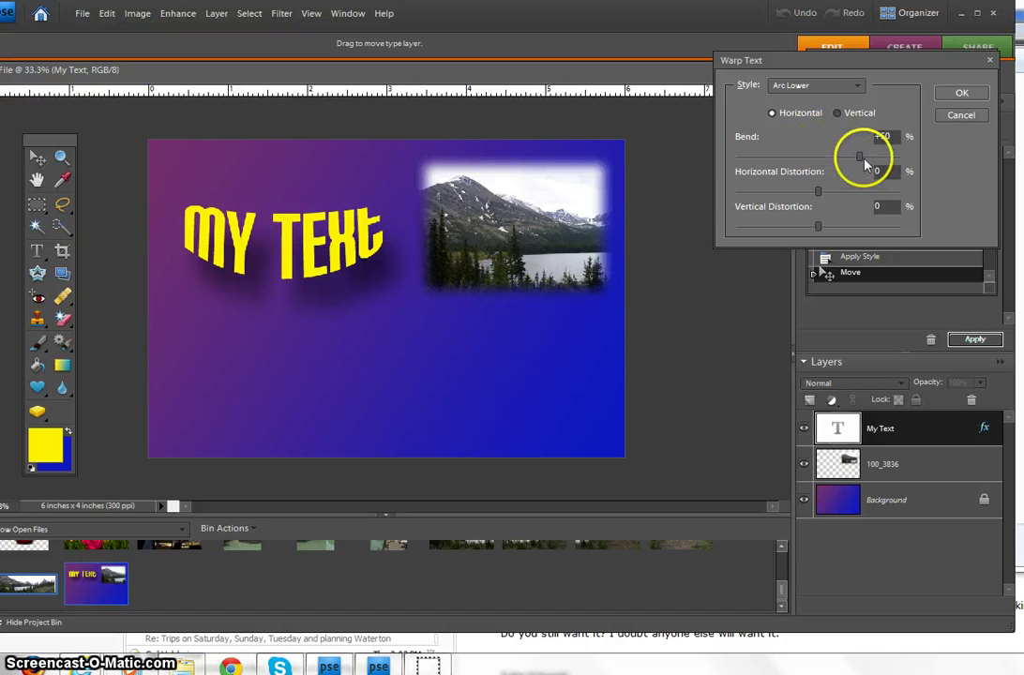
pyautogui.moveTo(866, 165); pyautogui.dragTo(808, 159)
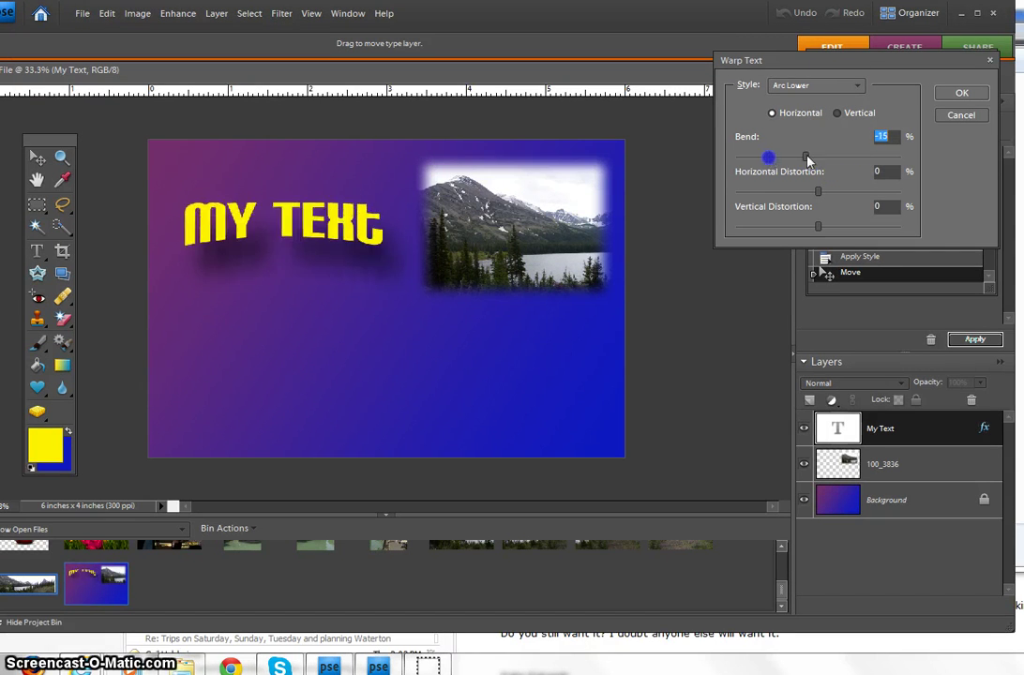
pyautogui.click(849, 87)
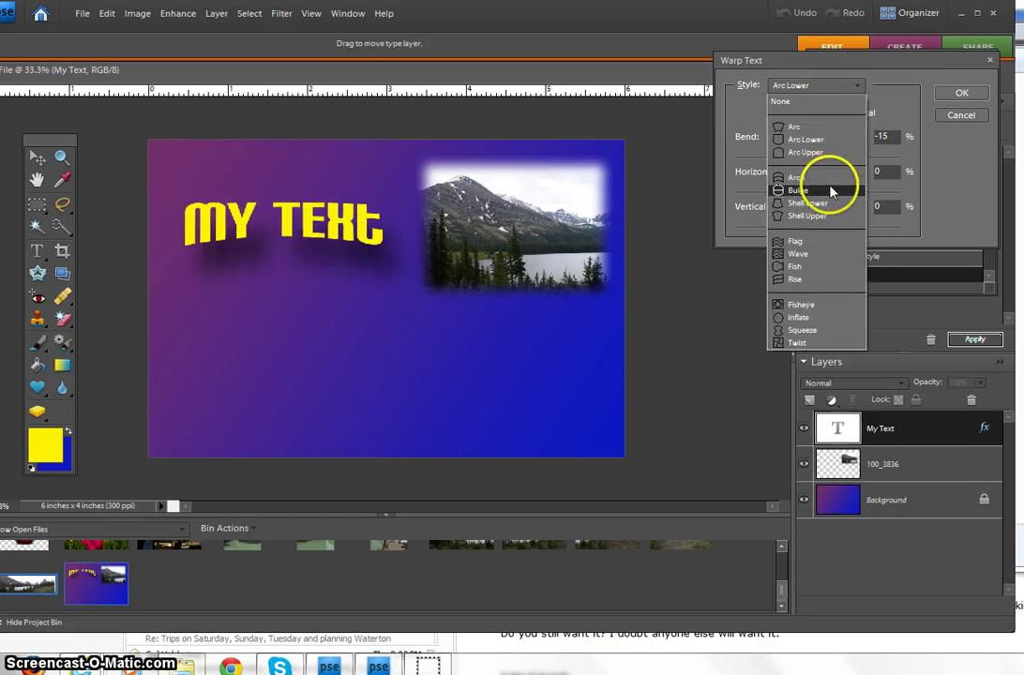
pyautogui.click(830, 191)
pyautogui.click(854, 86)
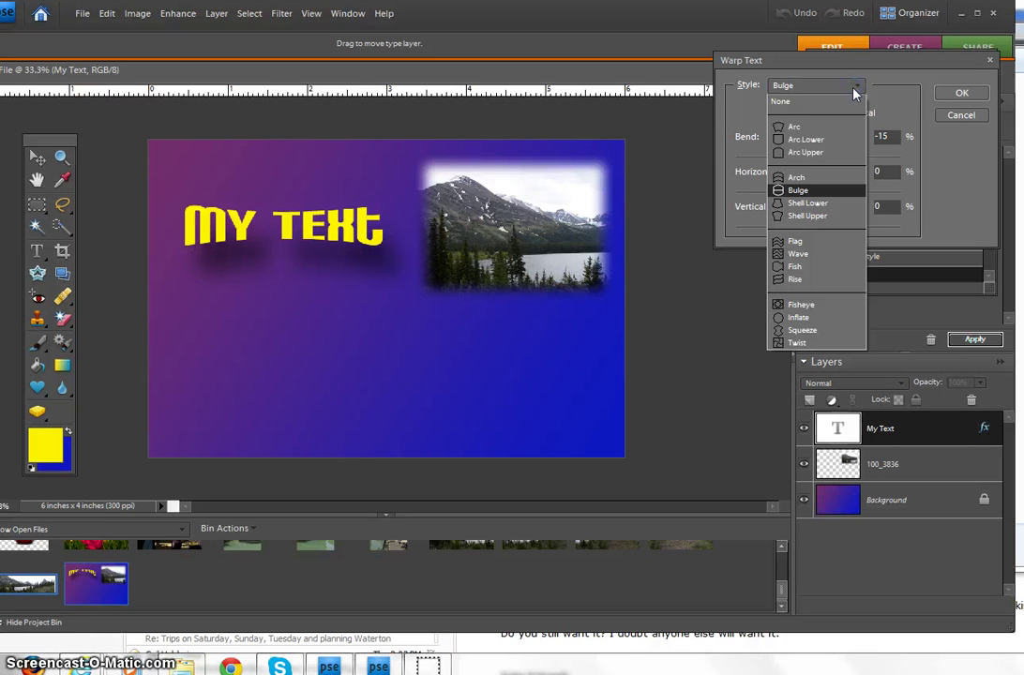
pyautogui.click(827, 153)
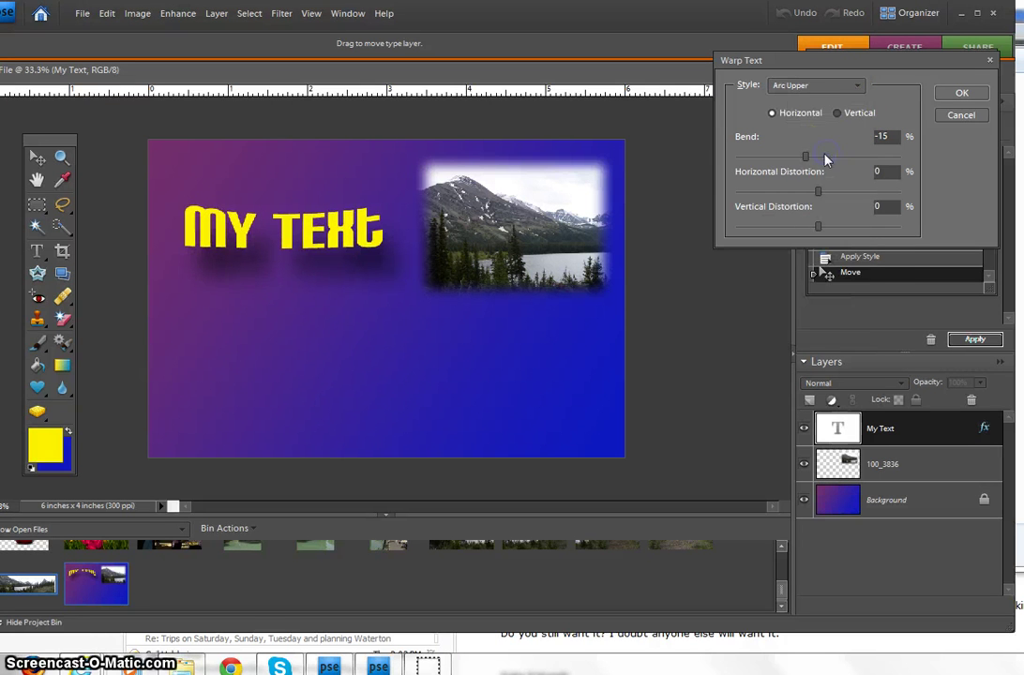
pyautogui.moveTo(805, 157); pyautogui.dragTo(852, 158)
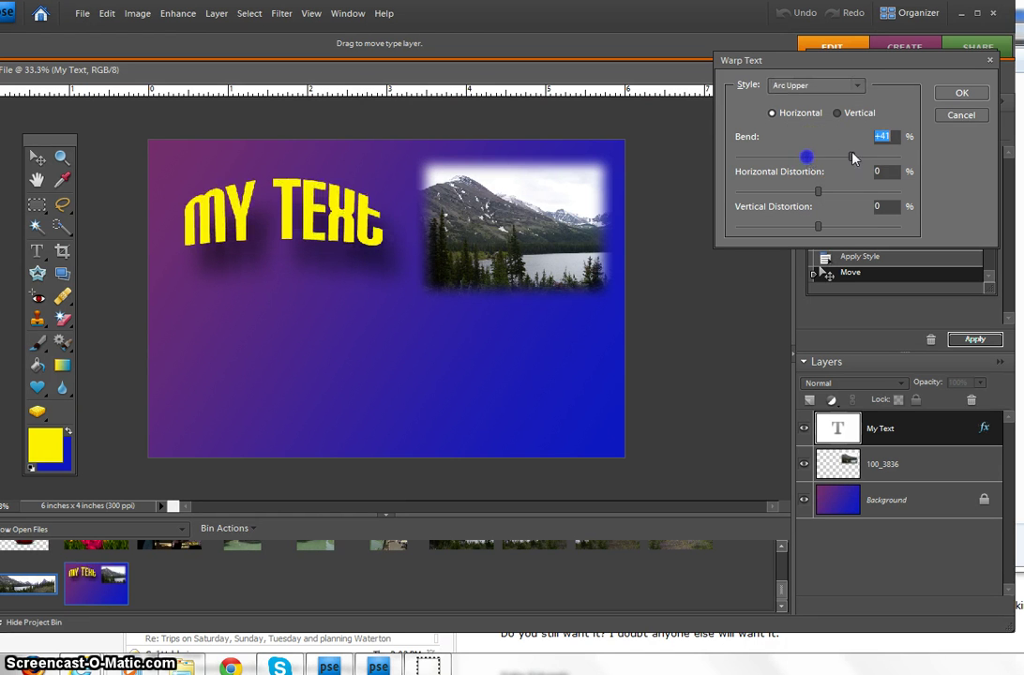
pyautogui.click(958, 92)
pyautogui.click(434, 331)
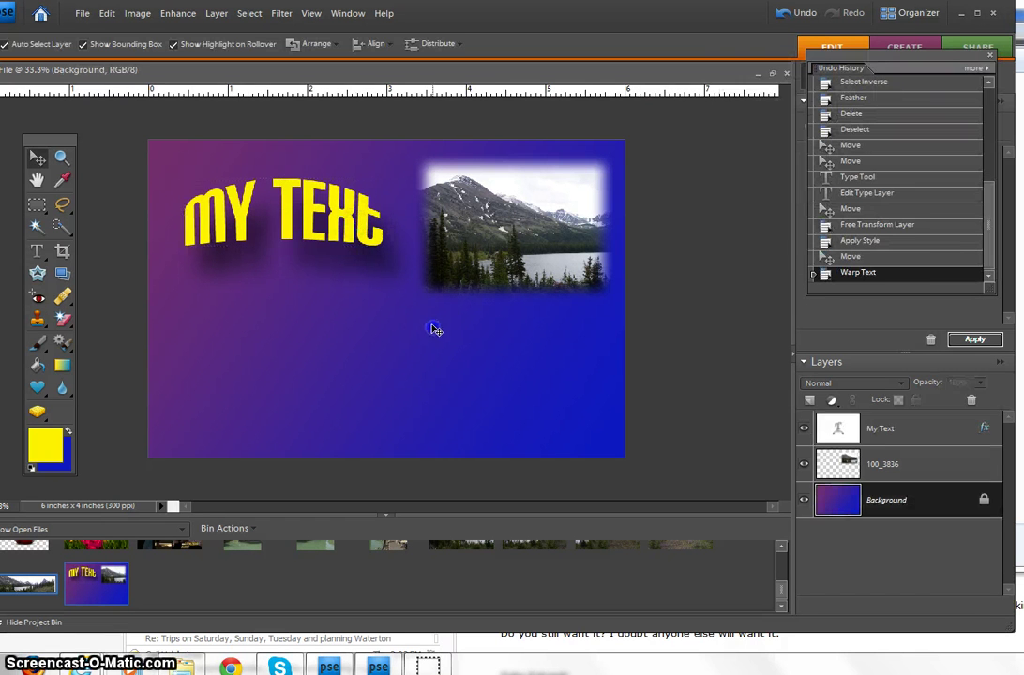
# Step: Flatten the image into a single Background layer, and try to move the title in the flattened picture
pyautogui.rightClick(898, 499)
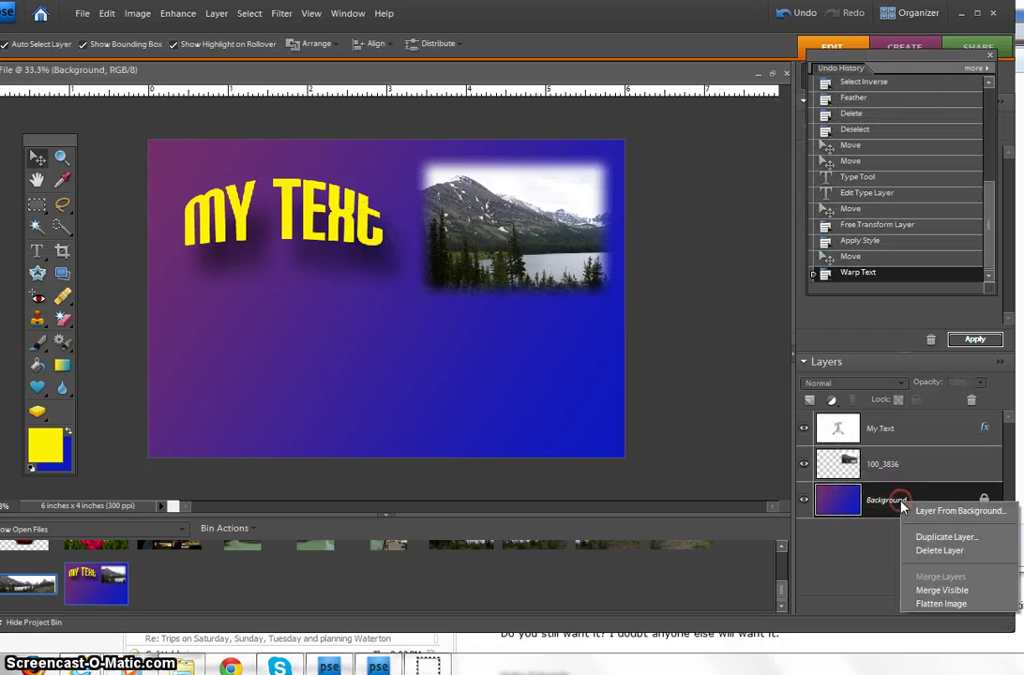
pyautogui.click(941, 603)
pyautogui.click(889, 432)
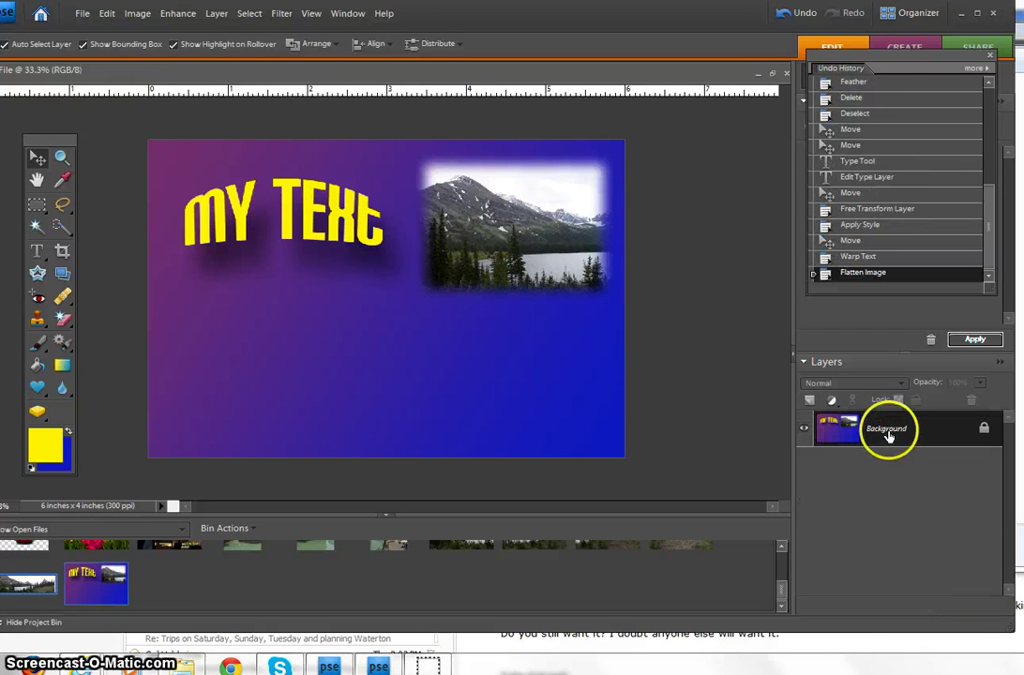
pyautogui.click(327, 224)
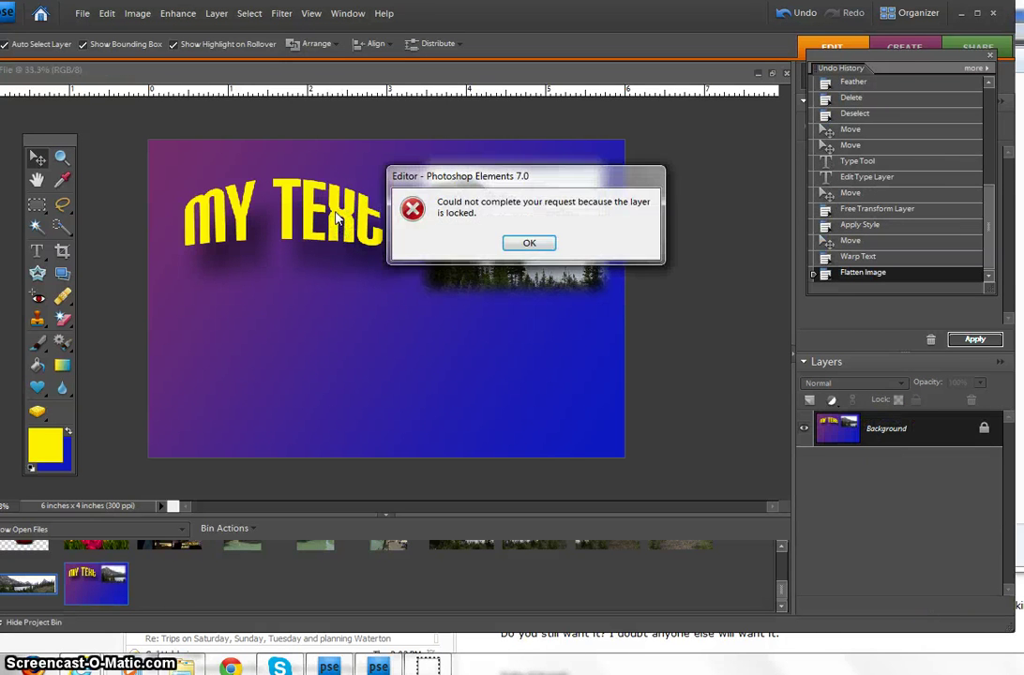
pyautogui.click(536, 245)
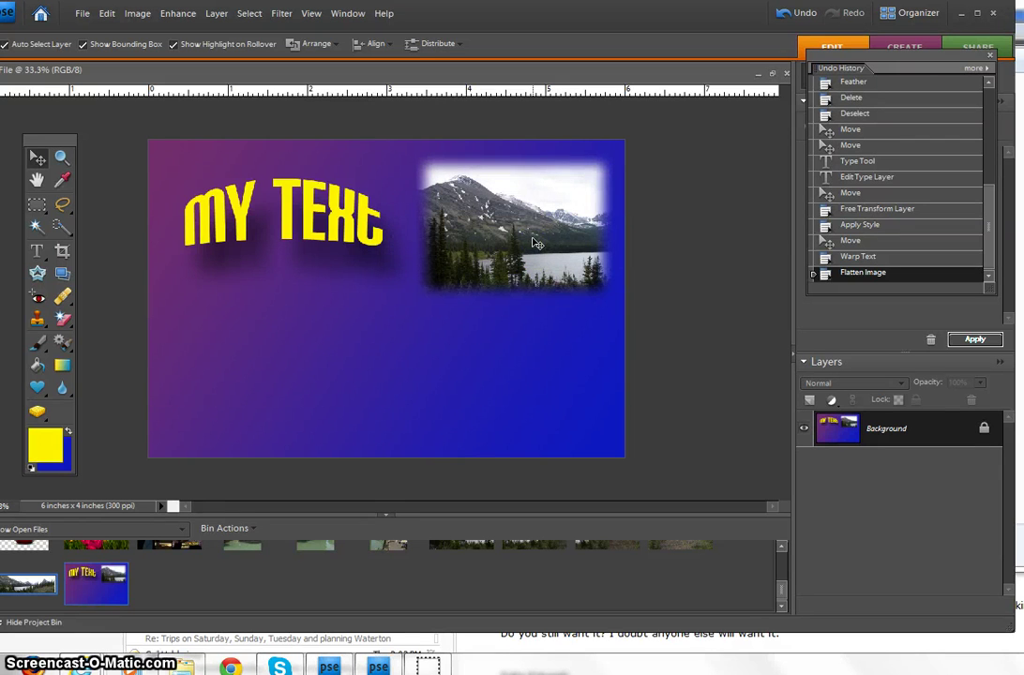